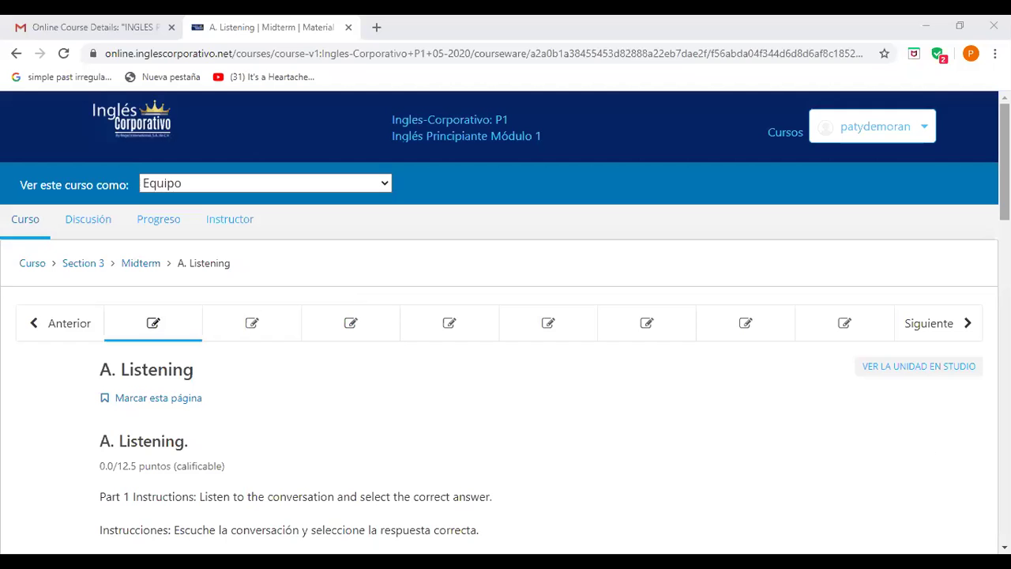
- Review the instructions, audio player and four multiple-choice questions of midterm section A, Listening
scroll(1004, 158, "down", 2)
scroll(505, 322, "down", 2)
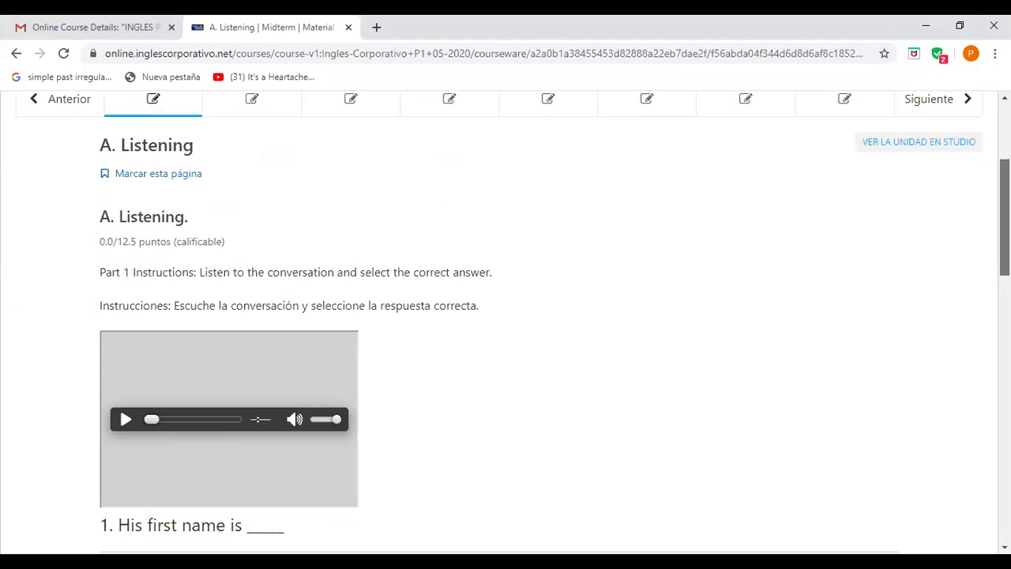
scroll(505, 322, "up", 1)
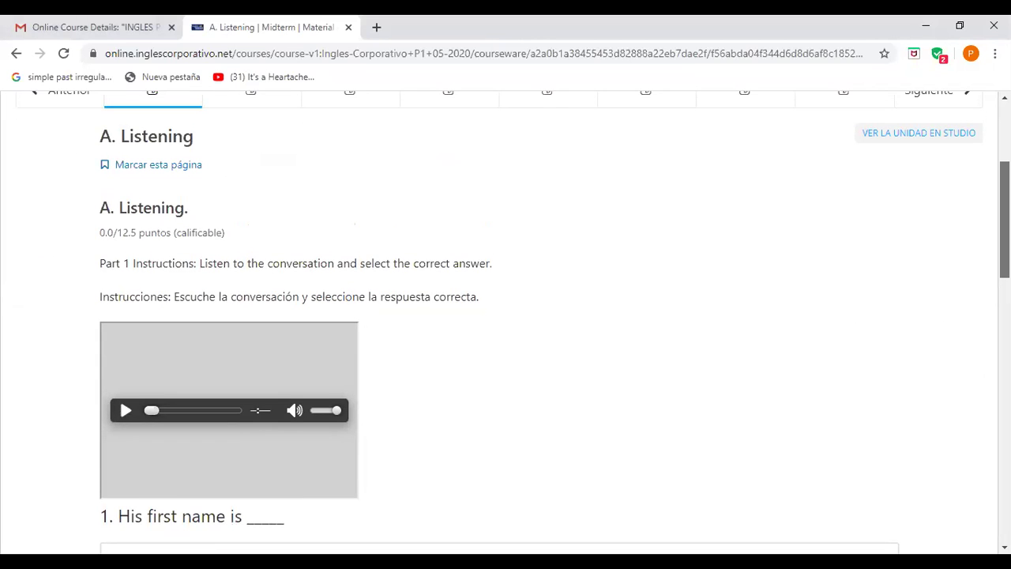
scroll(506, 322, "down", 1)
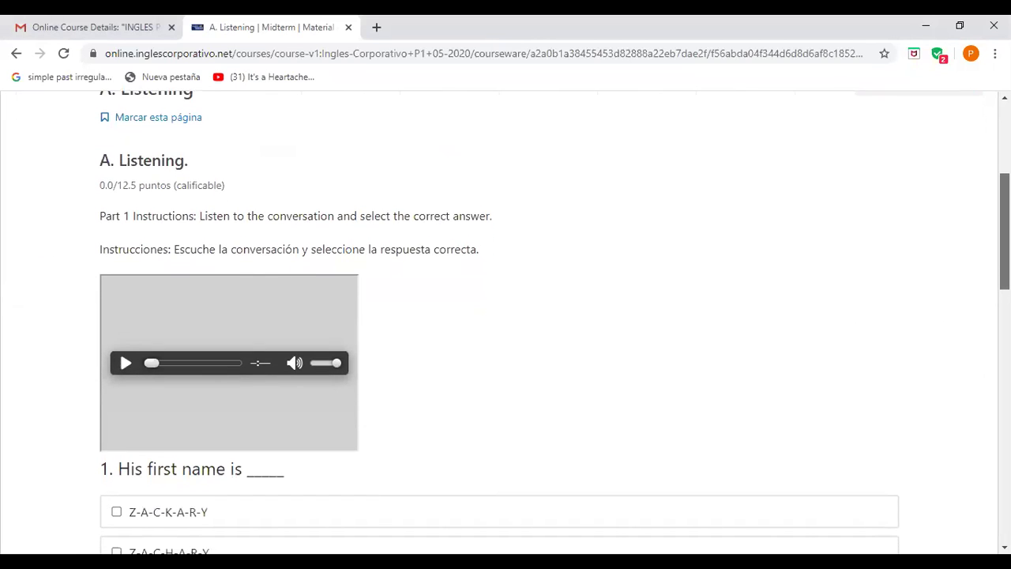
scroll(506, 323, "up", 2)
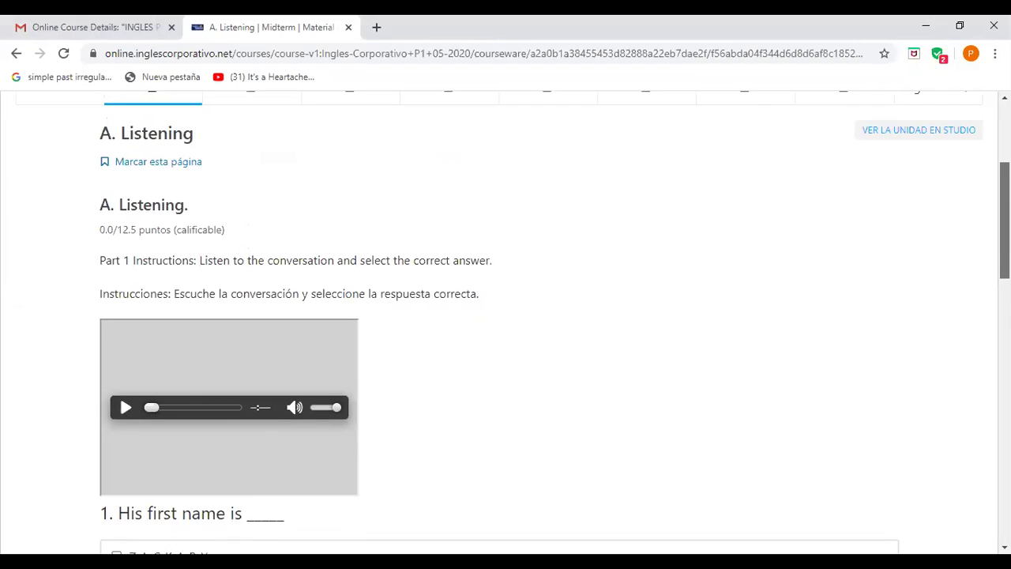
scroll(506, 322, "down", 1)
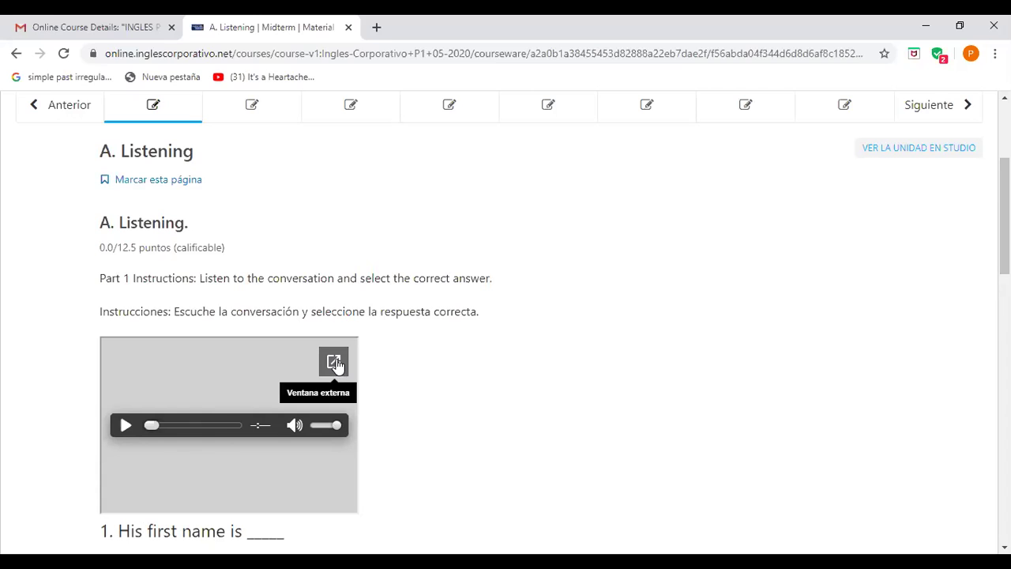
left_click_drag(1004, 217, 1005, 271)
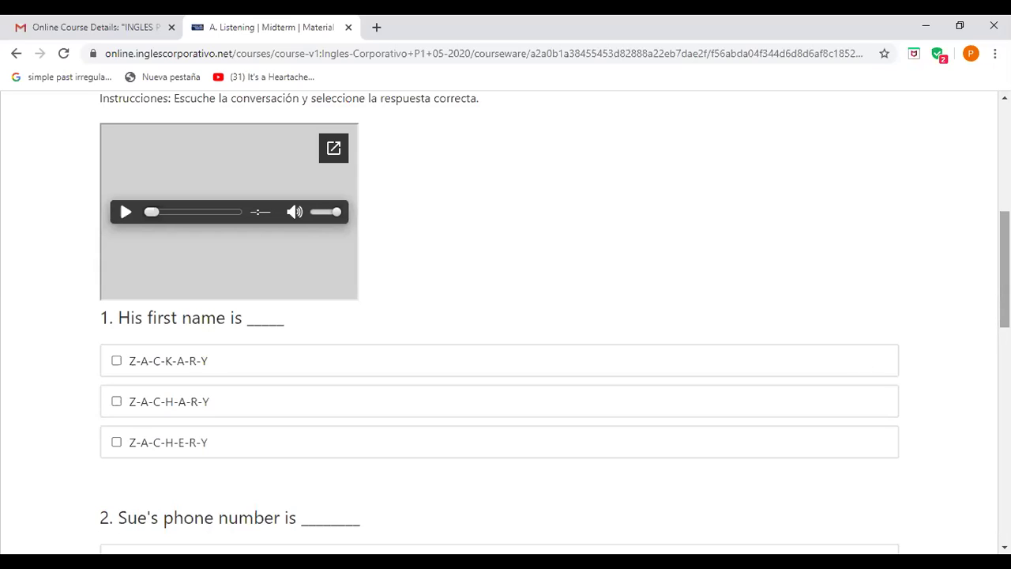
scroll(506, 316, "down", 1)
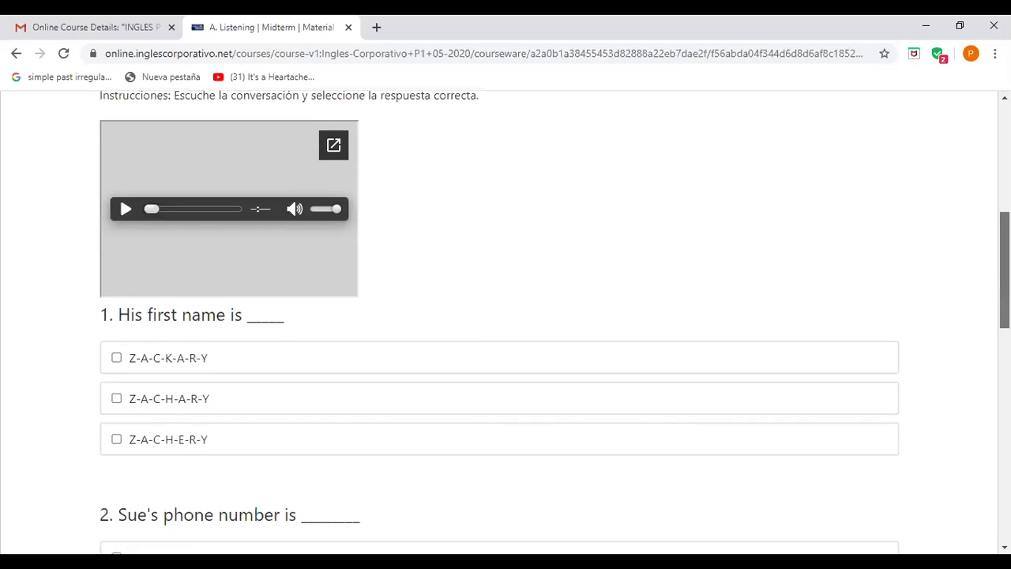
scroll(505, 315, "down", 3)
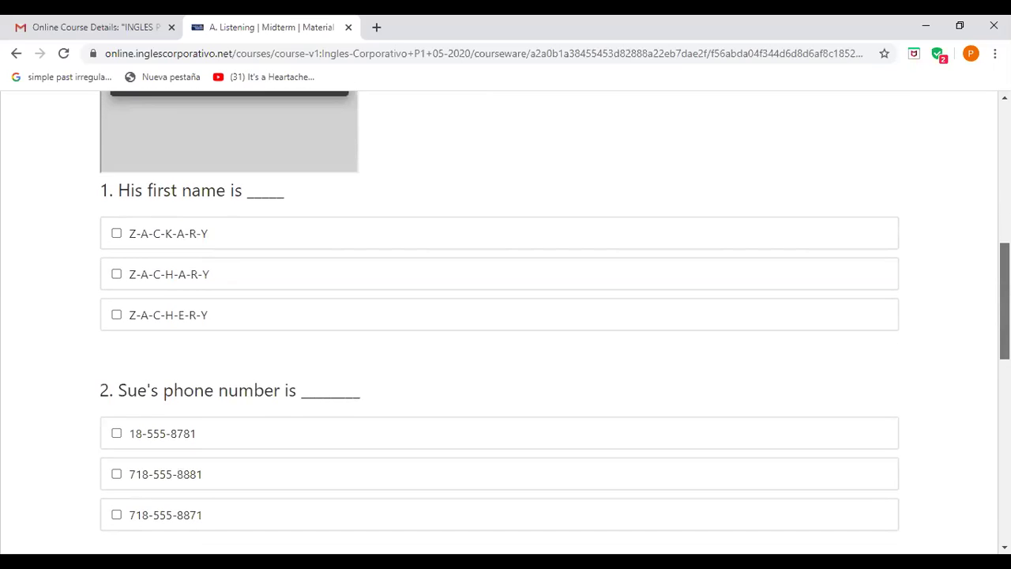
scroll(505, 316, "down", 3)
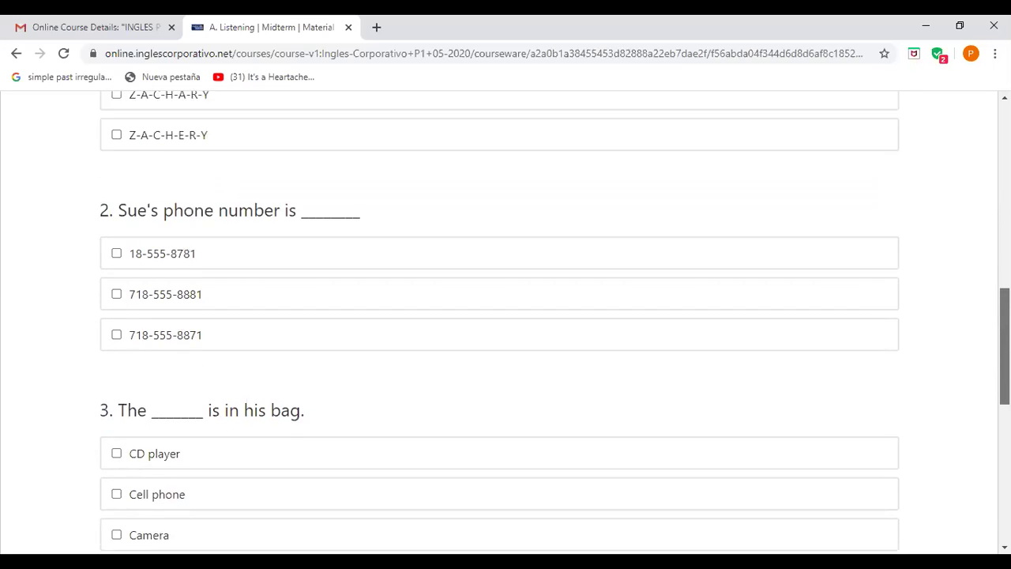
scroll(506, 316, "down", 2)
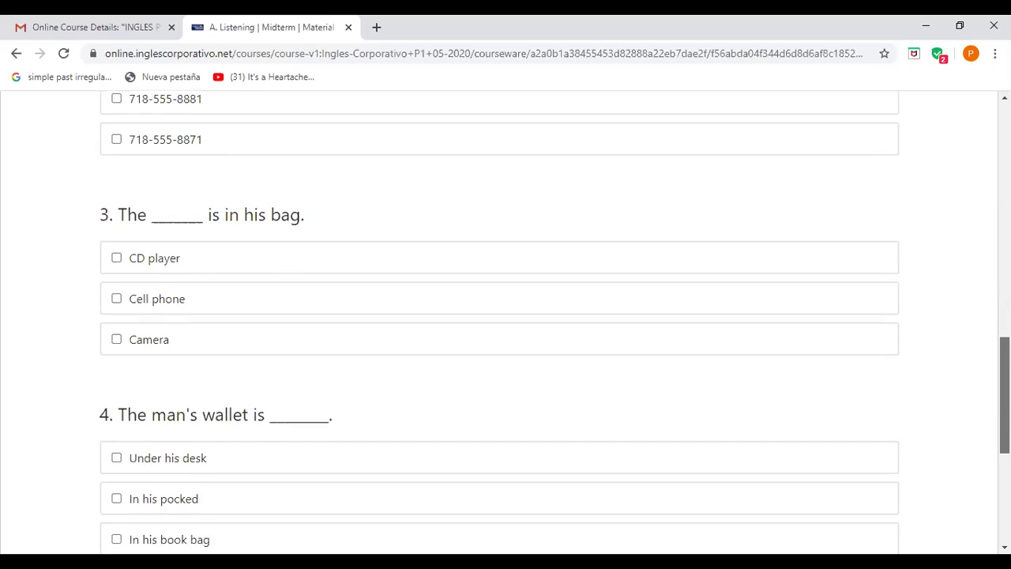
scroll(505, 316, "down", 3)
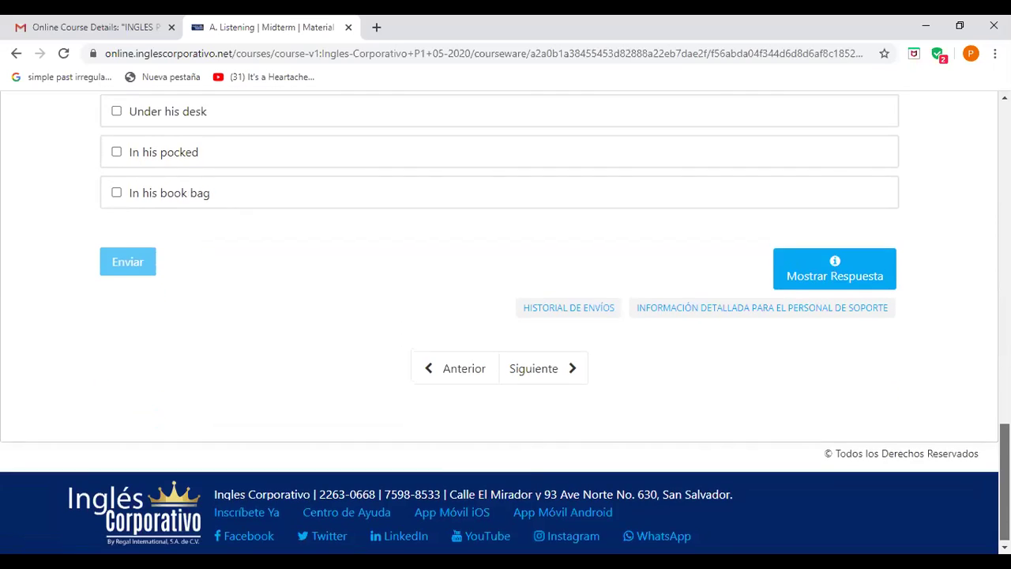
scroll(506, 316, "up", 5)
scroll(506, 316, "up", 6)
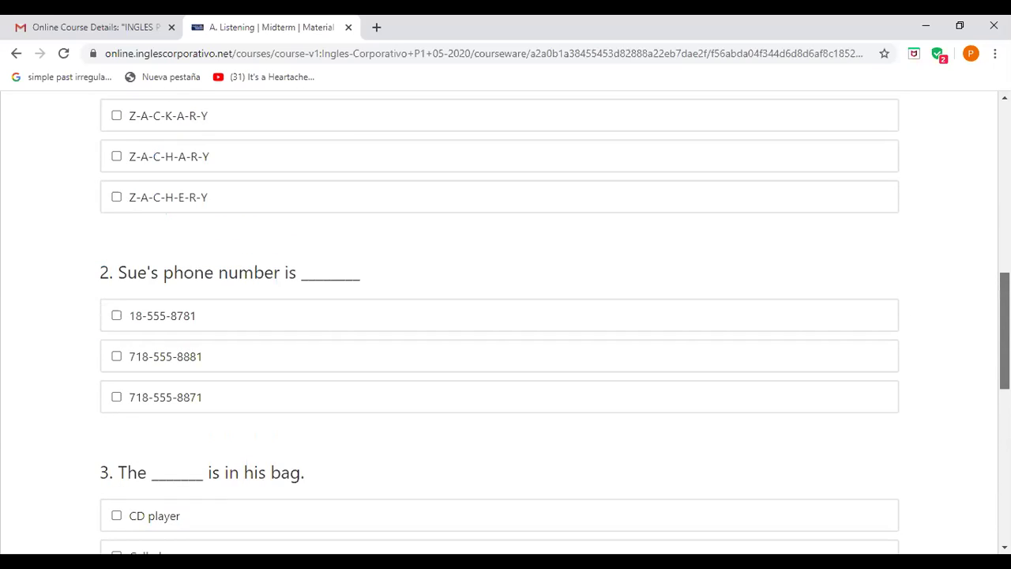
scroll(505, 315, "up", 3)
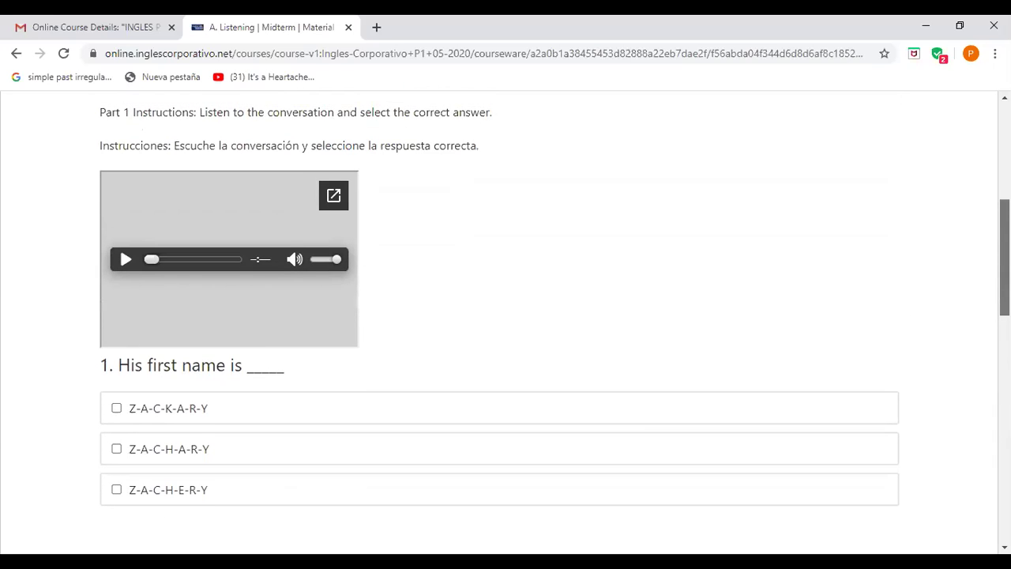
scroll(505, 316, "up", 1)
scroll(505, 316, "down", 9)
scroll(962, 484, "down", 7)
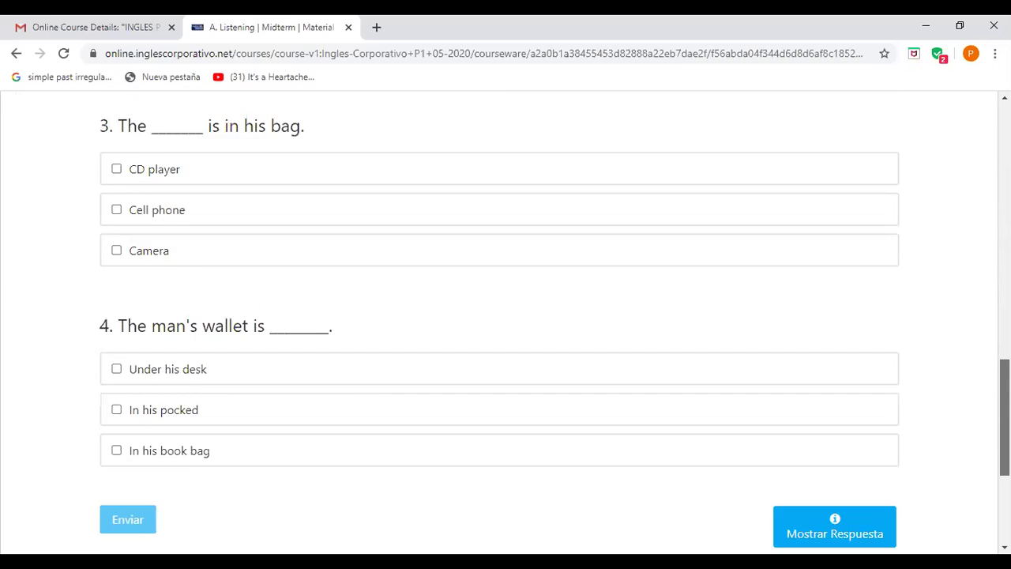
scroll(962, 483, "up", 1)
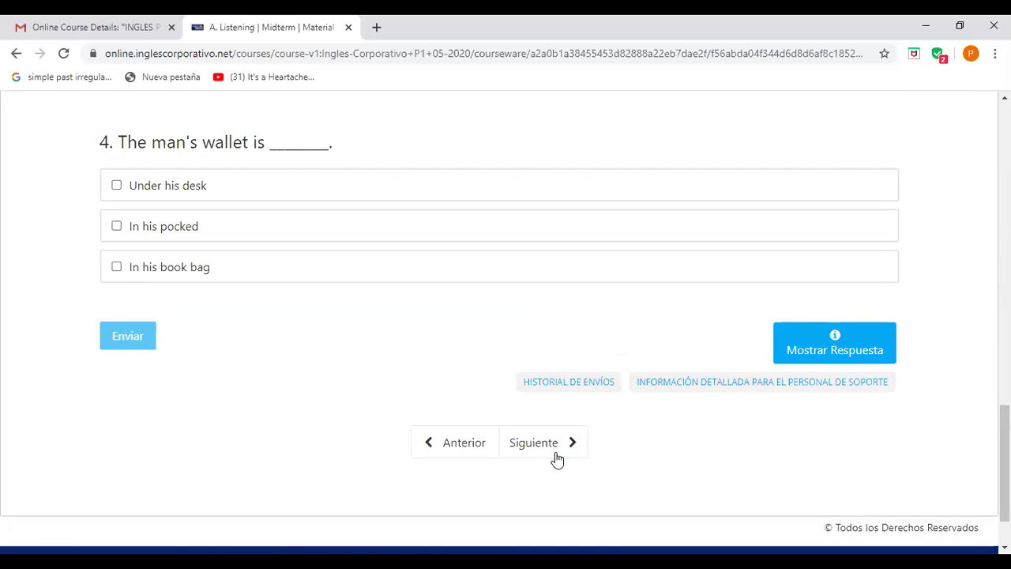
- Go to midterm section B, Complete the conversation, and answer the first possessive blank with "her"
left_click(527, 443)
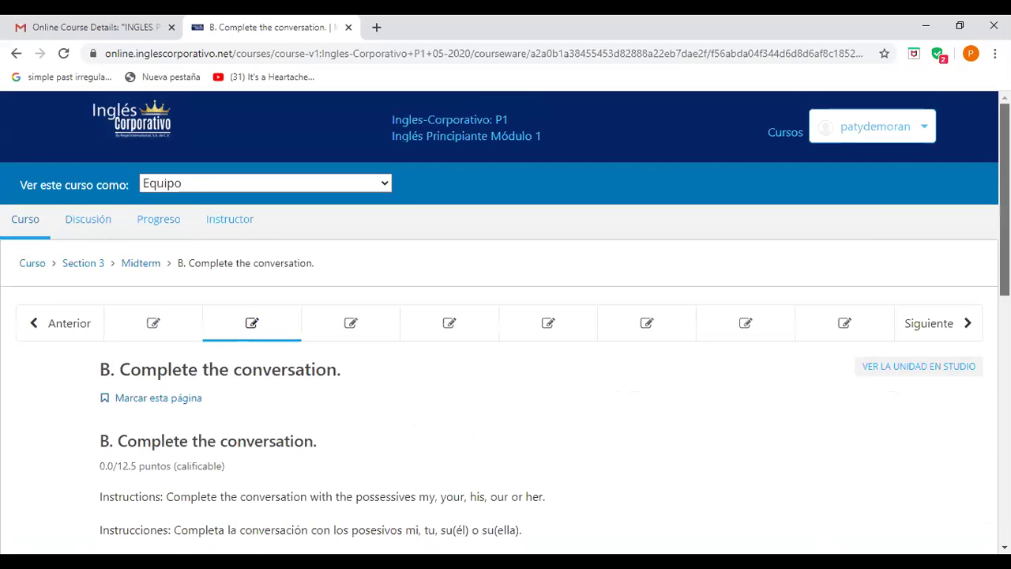
scroll(506, 322, "down", 3)
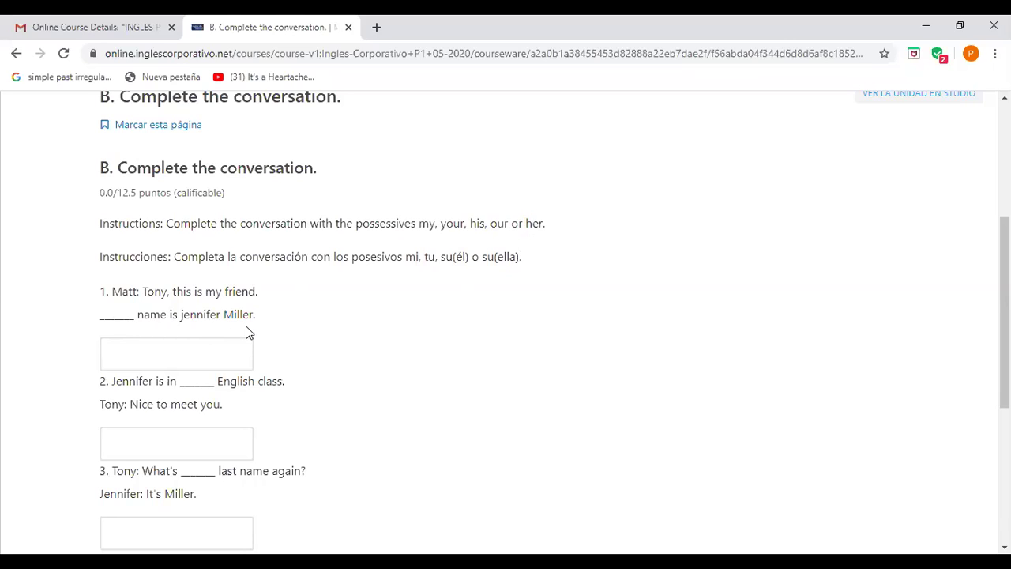
left_click(129, 352)
type("hwe")
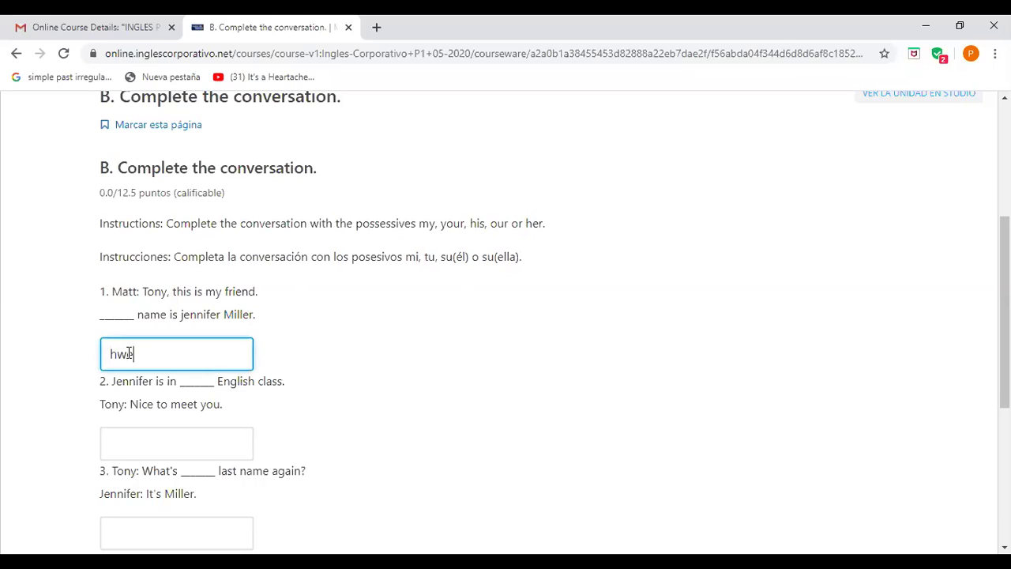
key("BackSpace")
key("BackSpace")
type("er")
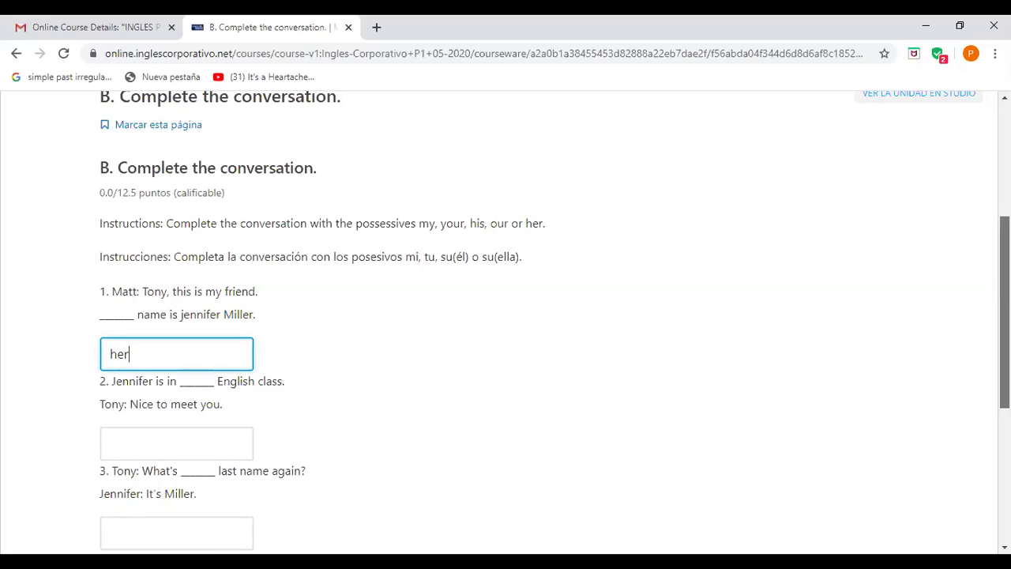
- Fill in the English class blank with "my" and the last name blank with "your" in section B
scroll(553, 322, "down", 1)
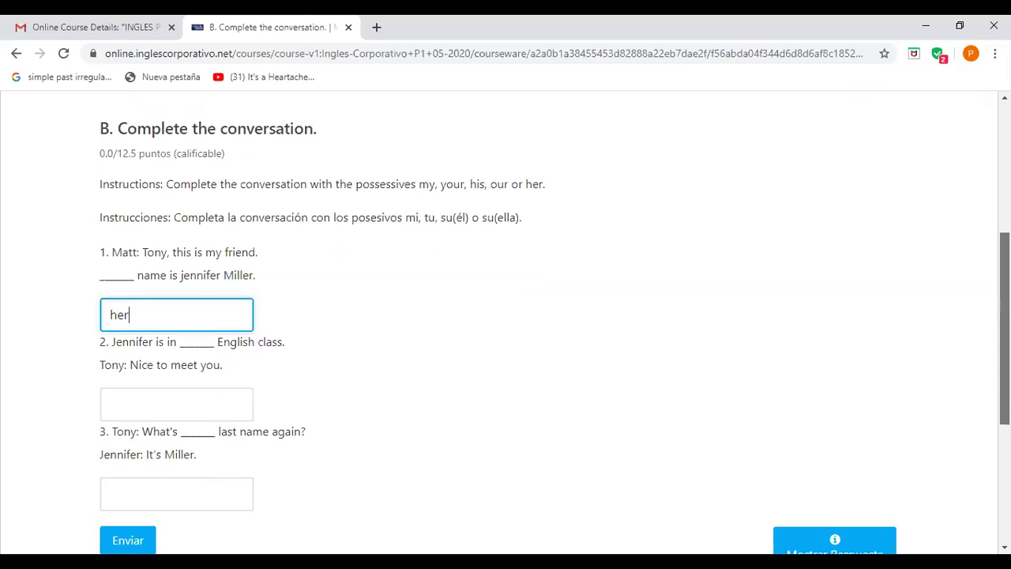
scroll(552, 322, "down", 1)
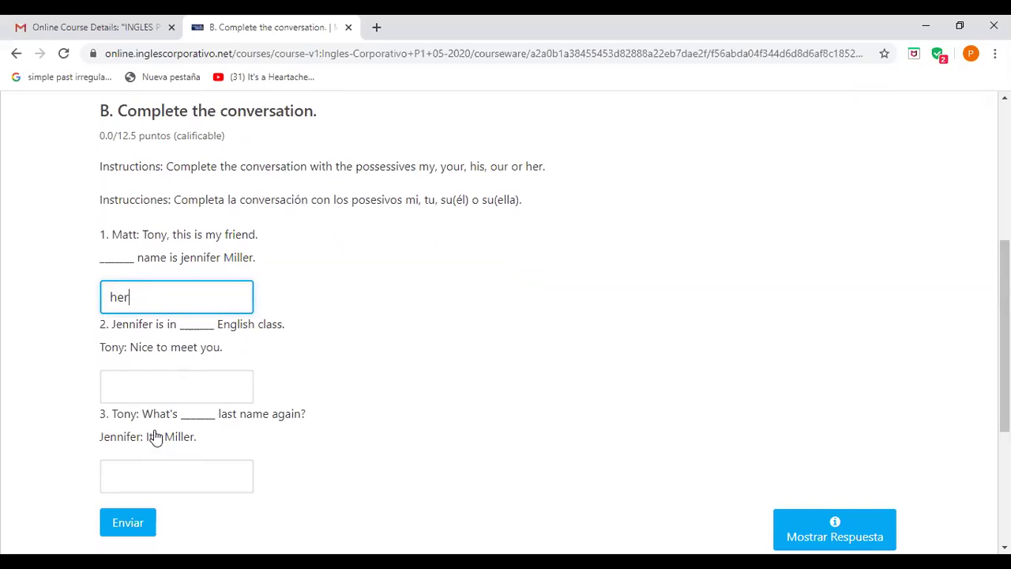
left_click(159, 376)
type("my")
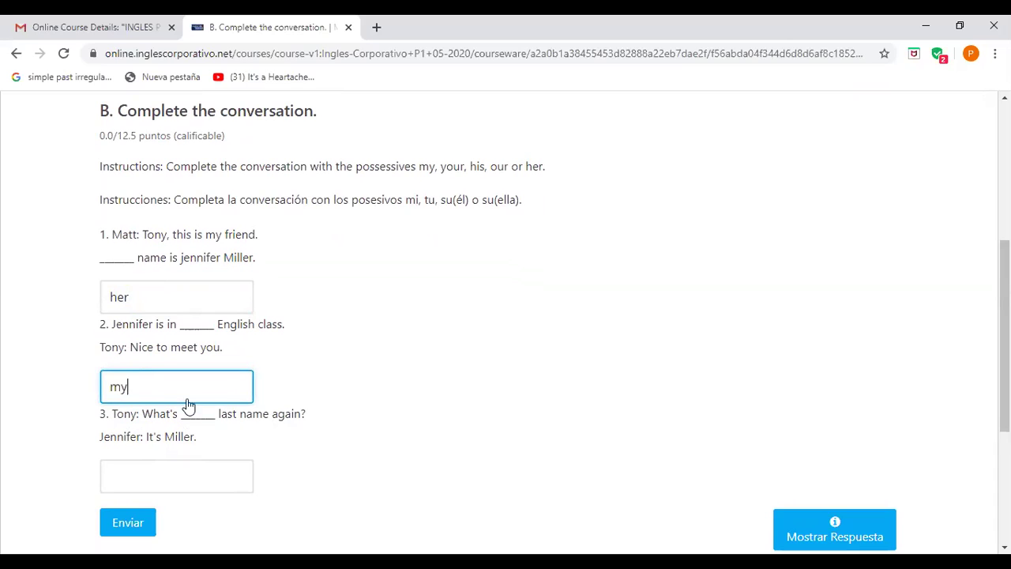
left_click(150, 472)
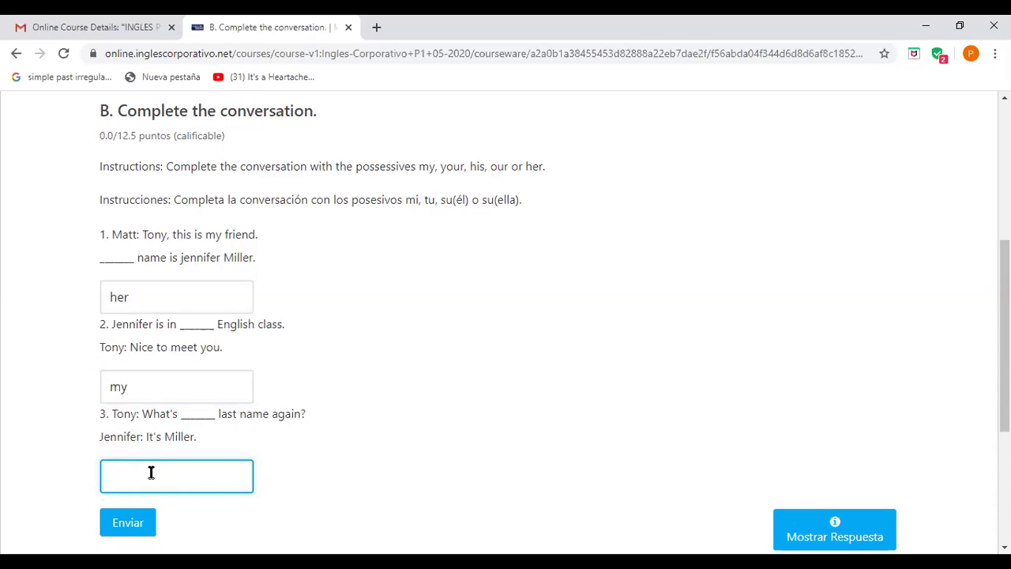
type("your")
scroll(151, 472, "down", 2)
scroll(505, 316, "up", 3)
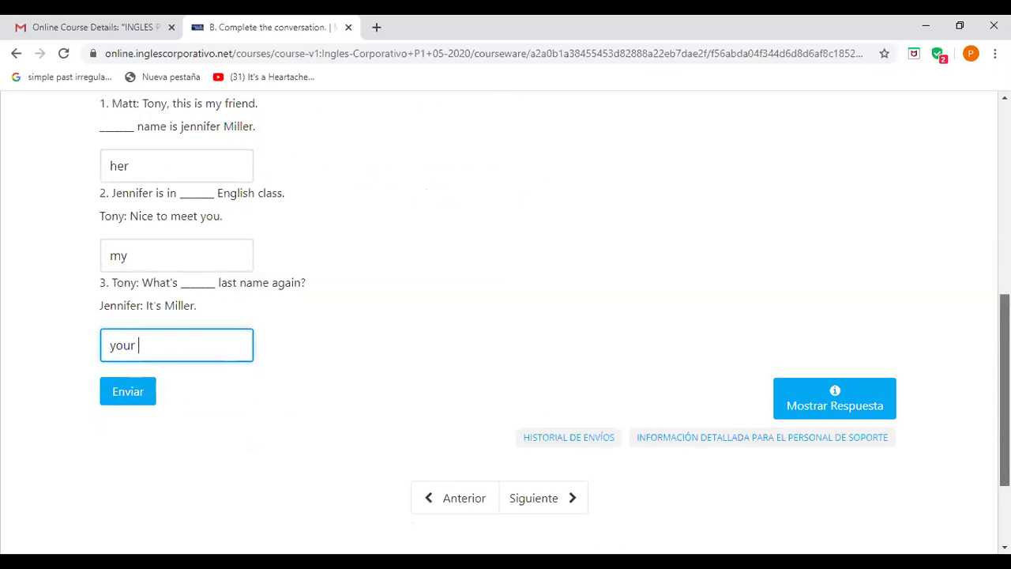
scroll(505, 316, "down", 3)
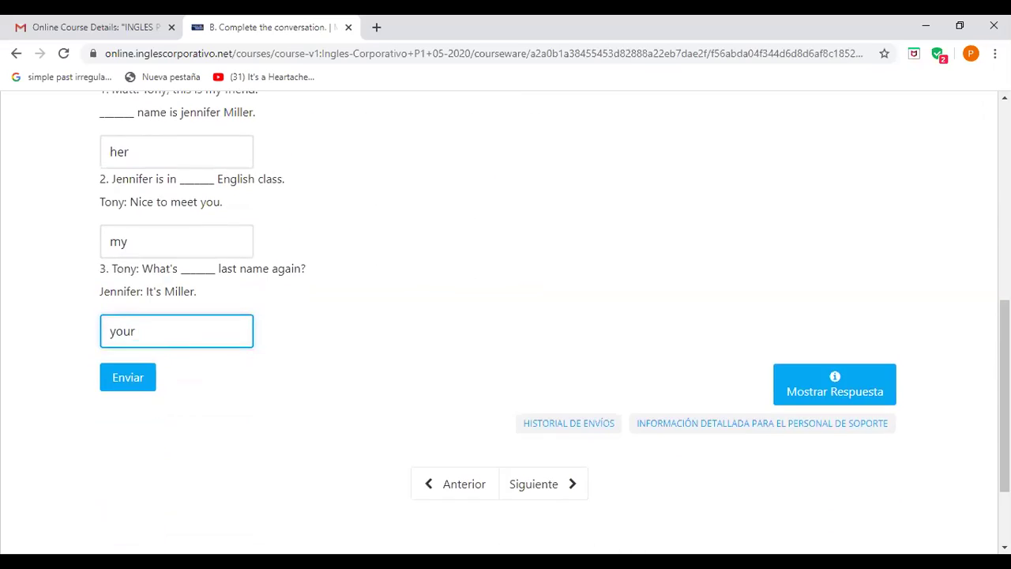
- Go to midterm section C and fill its first two blanks with "are" and "I'm"
left_click(543, 494)
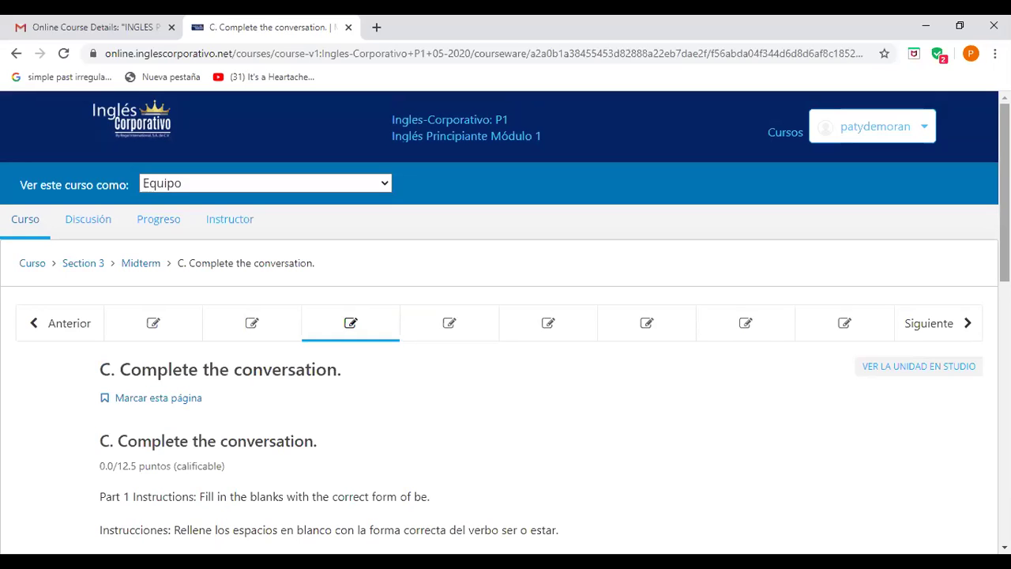
scroll(505, 316, "down", 3)
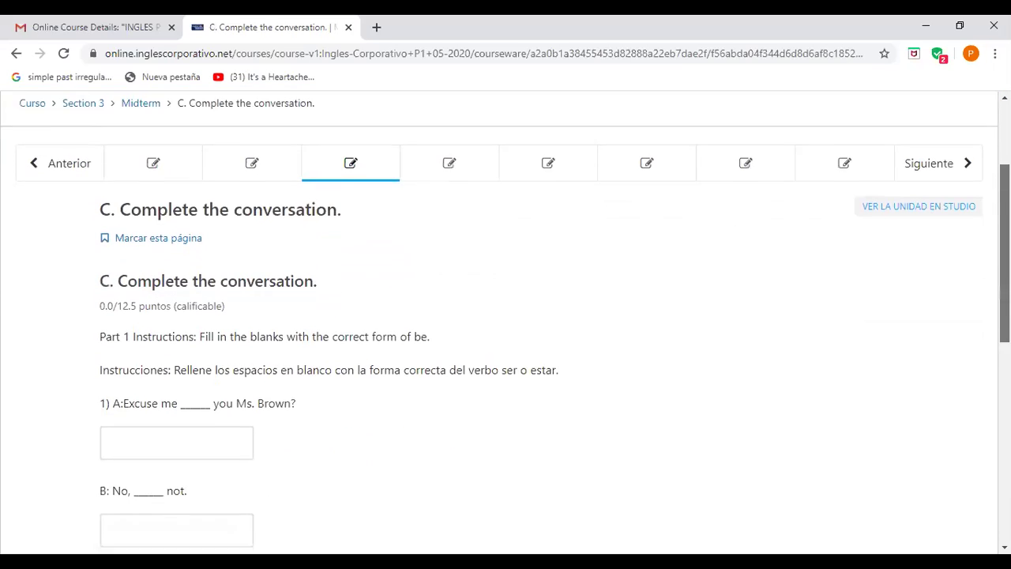
scroll(506, 325, "down", 2)
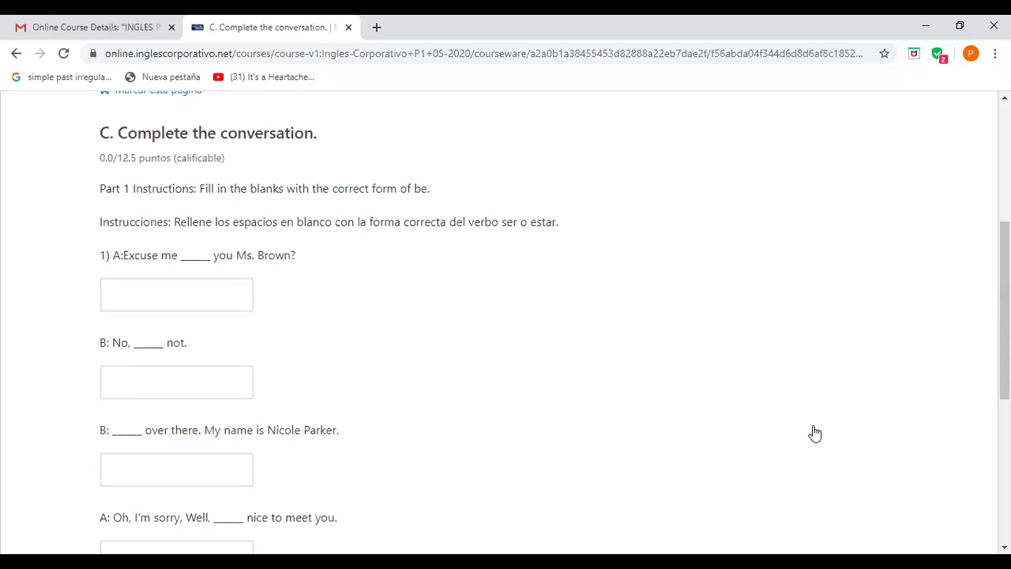
left_click(163, 302)
type("are")
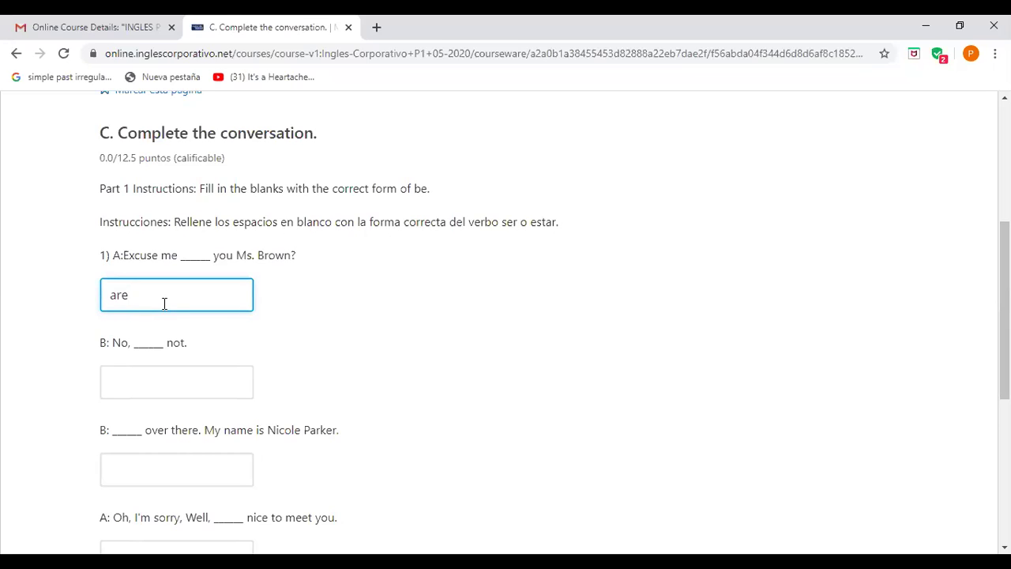
left_click(125, 380)
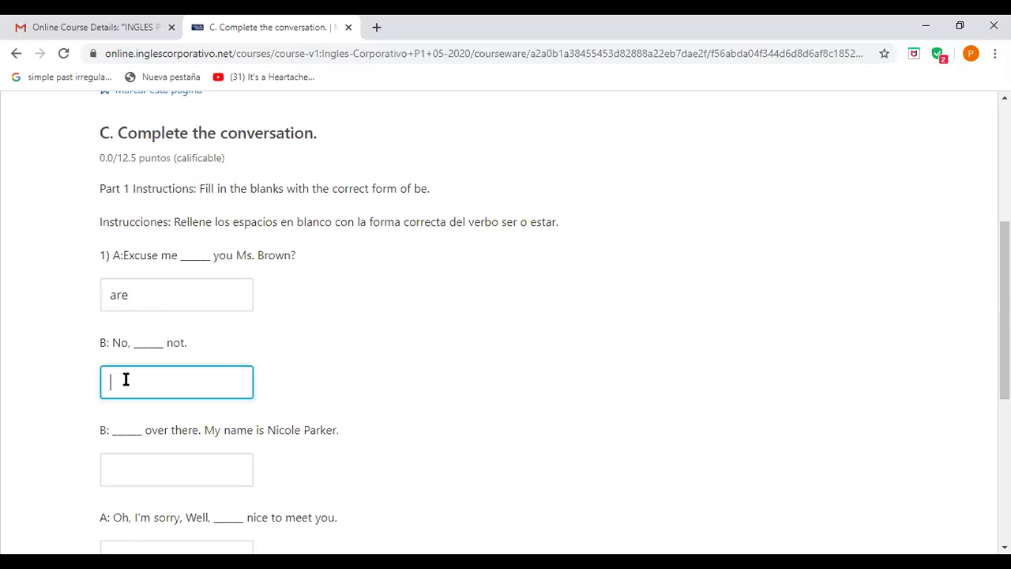
type("I'm")
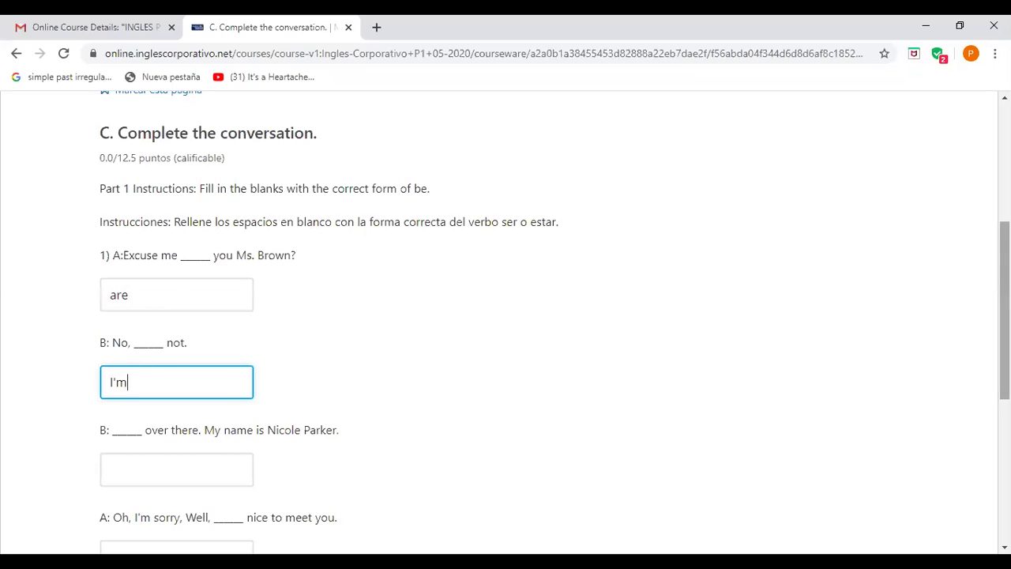
- Fill the last two blanks of section C with "she's" and "it's", and go on to section D
scroll(126, 381, "down", 3)
left_click(157, 316)
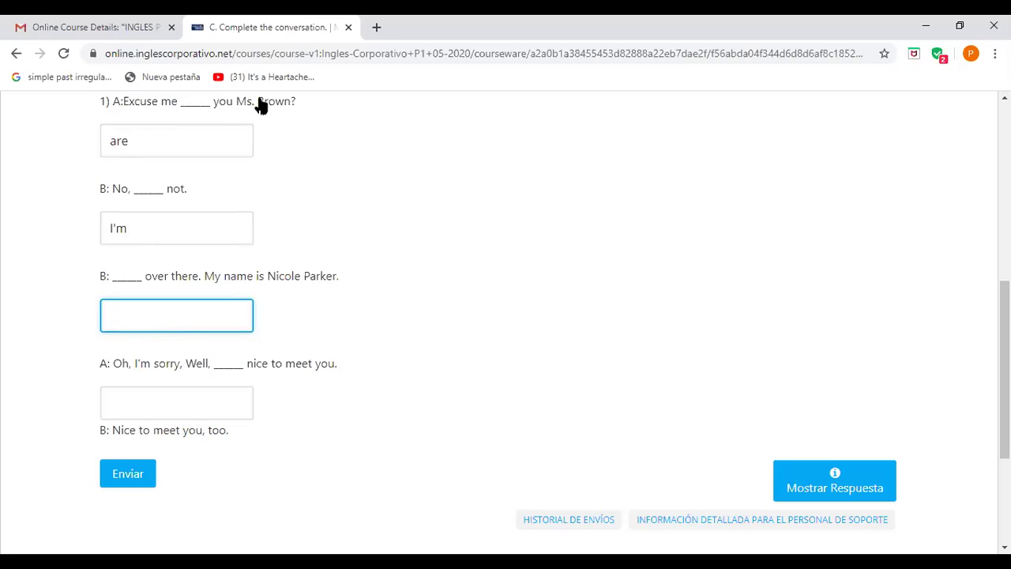
type("she's")
left_click(203, 397)
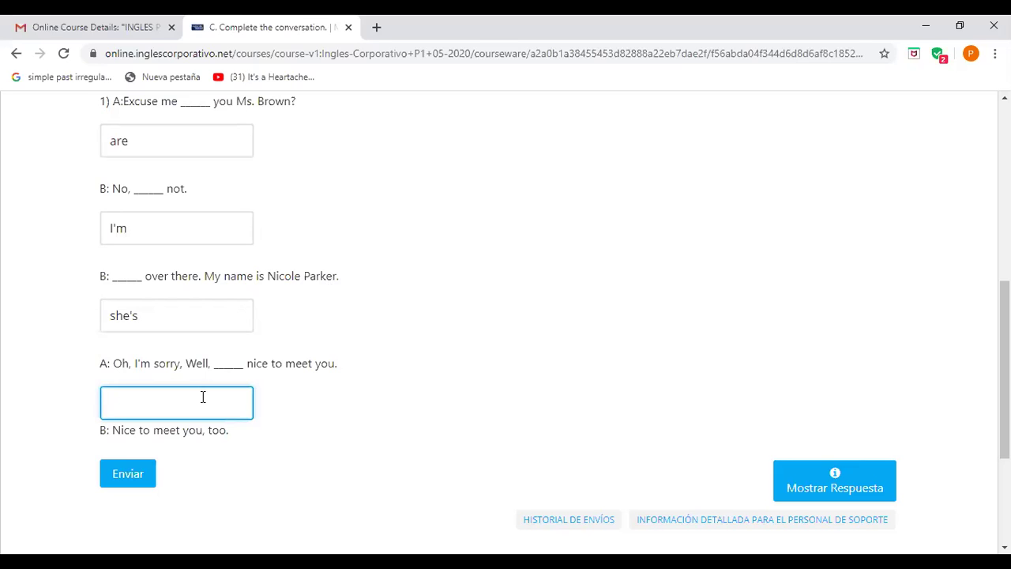
type("it's")
scroll(866, 433, "down", 3)
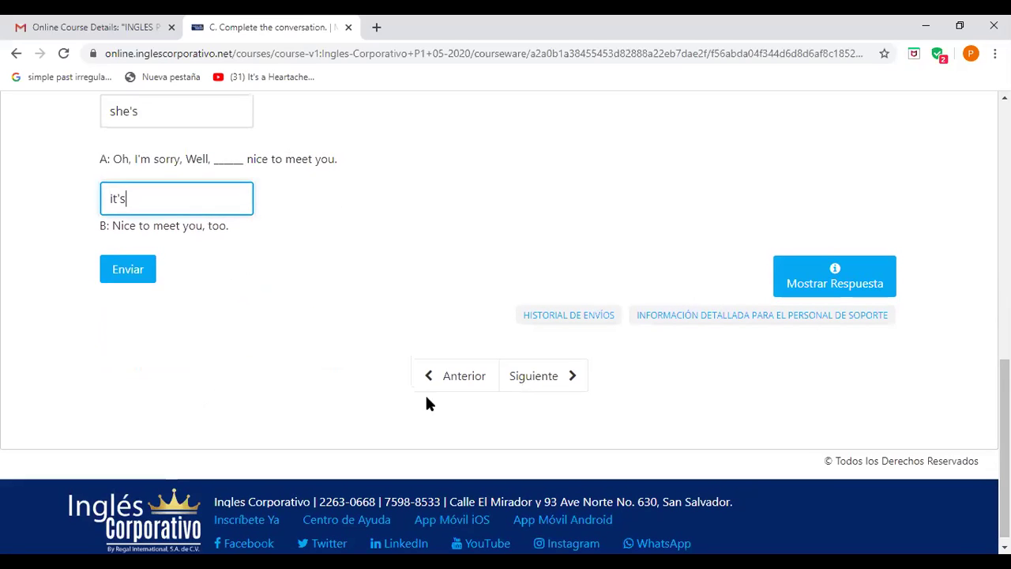
left_click(526, 377)
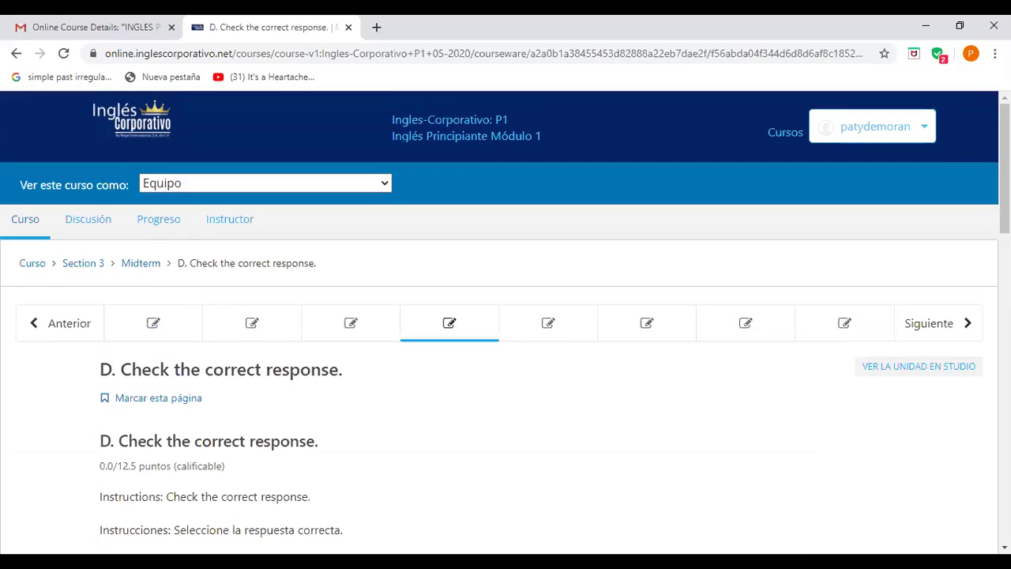
- Leave midterm section D and go back to unit 3.13 Adjectives
scroll(506, 322, "down", 3)
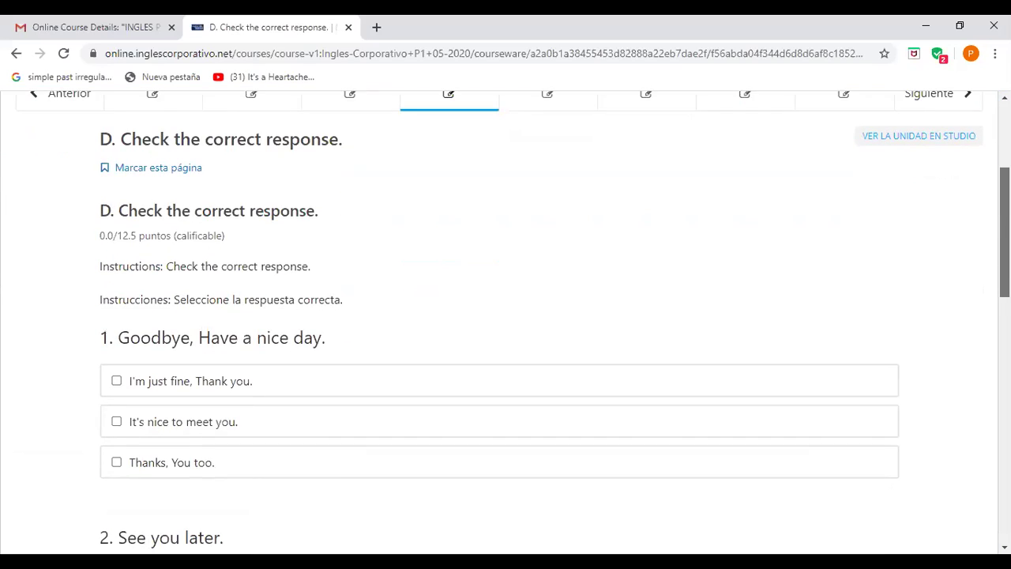
scroll(506, 323, "down", 3)
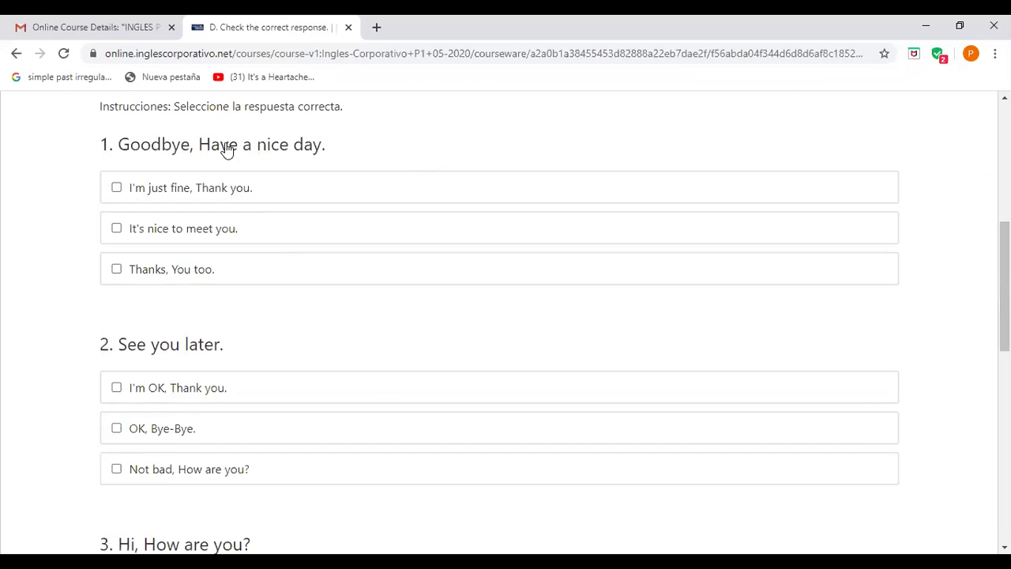
left_click(16, 54)
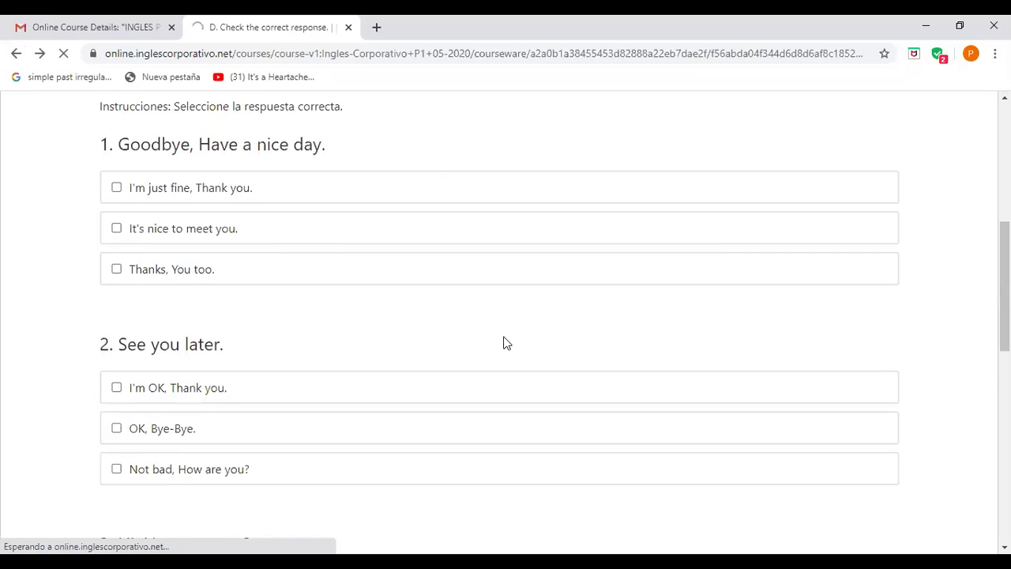
left_click_drag(1004, 284, 1004, 454)
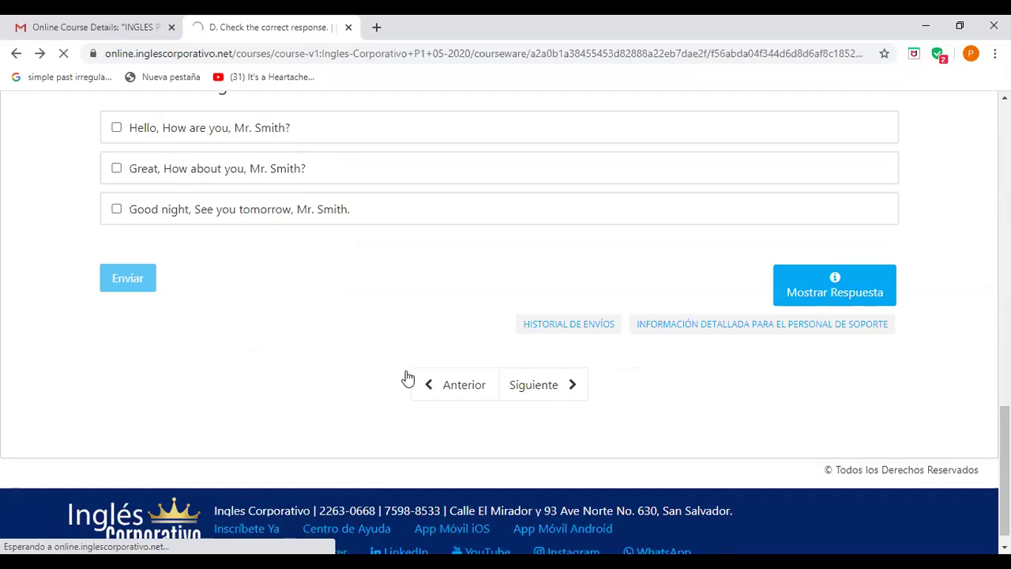
left_click(453, 387)
left_click_drag(1005, 189, 1005, 401)
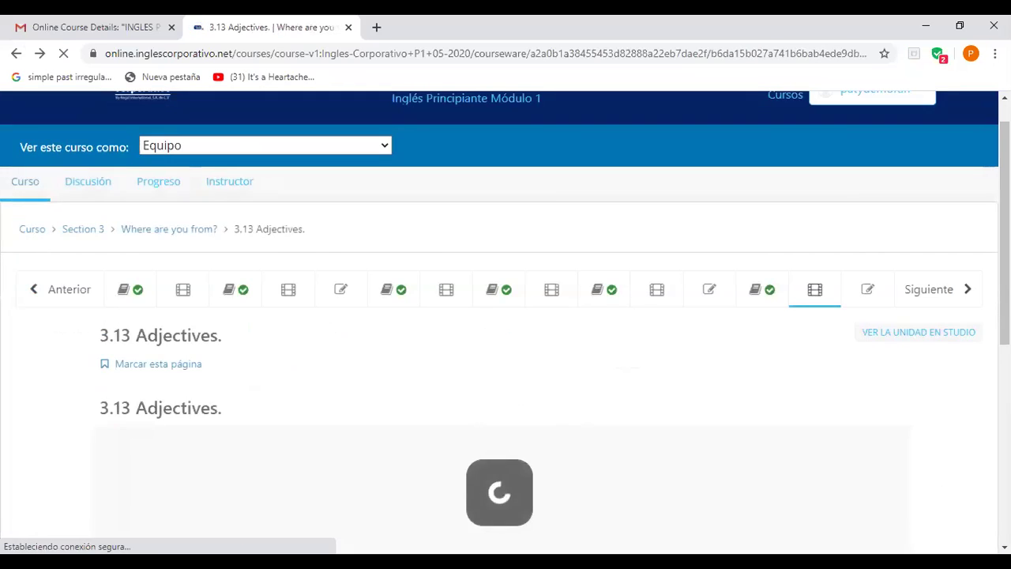
- Advance from 3.13 Adjectives through the 3.14 Knowledge Check to midterm section A, Listening
scroll(609, 422, "down", 10)
left_click(523, 446)
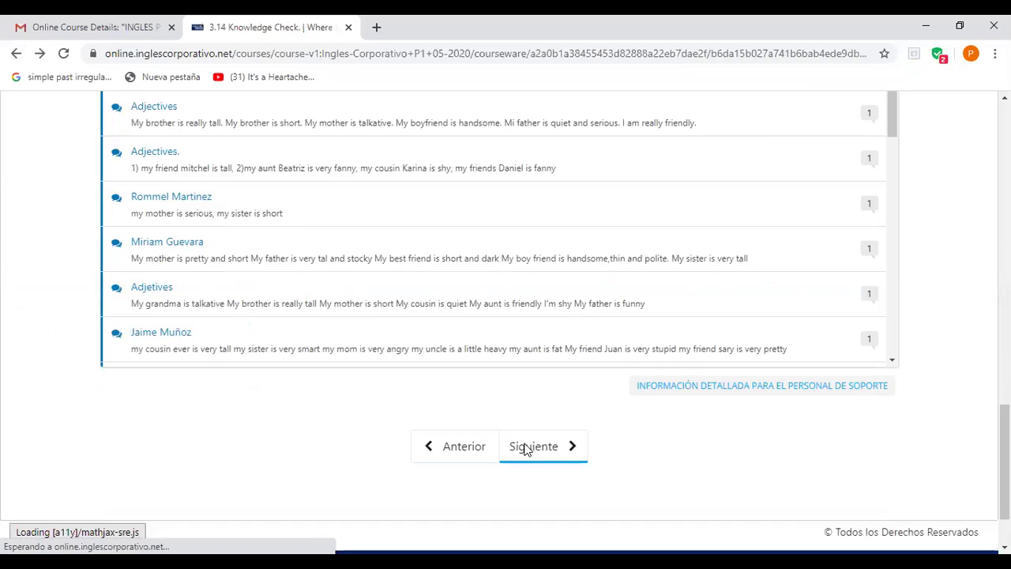
left_click_drag(1004, 158, 1005, 233)
scroll(979, 487, "down", 9)
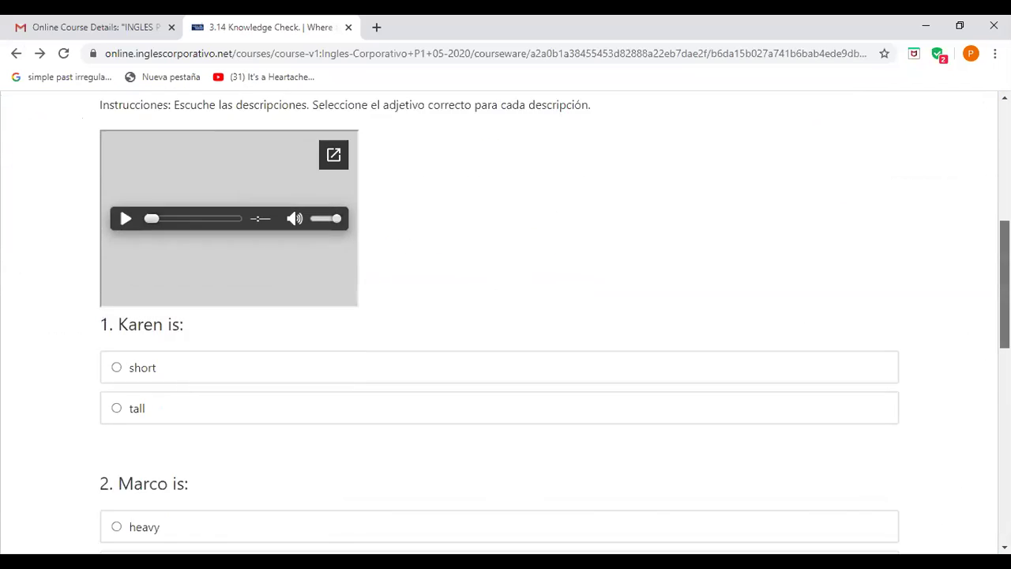
left_click(530, 526)
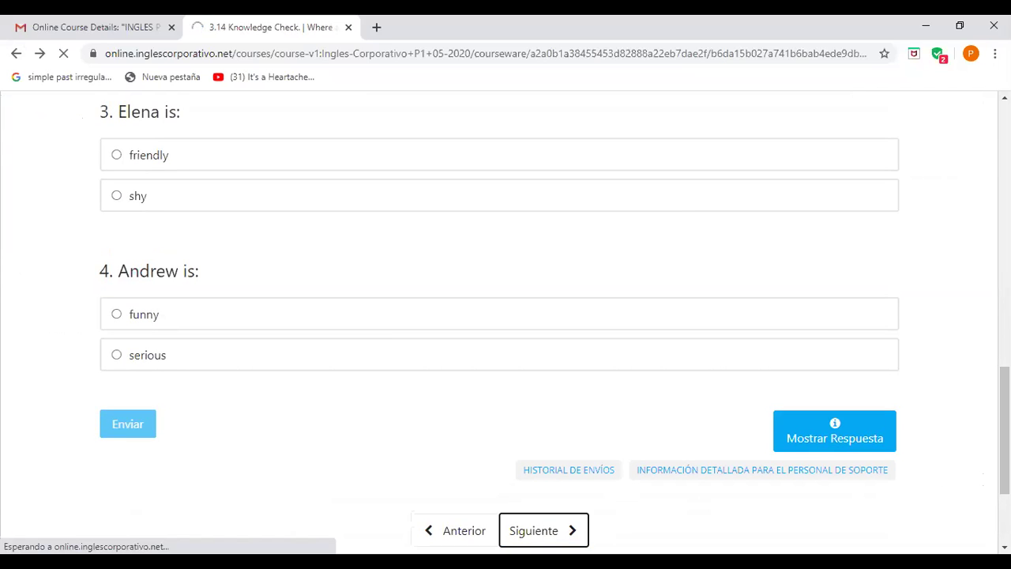
scroll(589, 379, "down", 3)
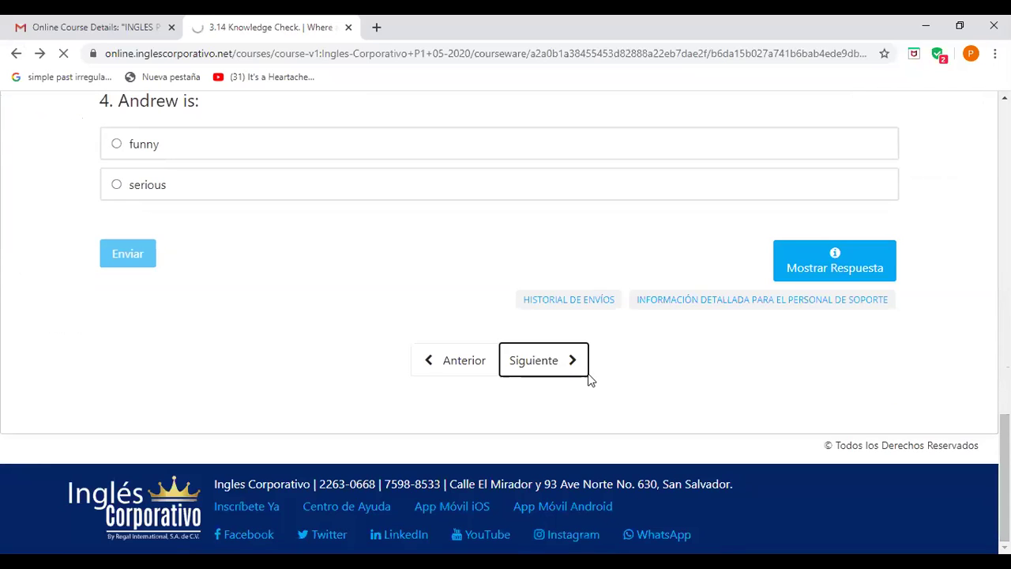
left_click(513, 360)
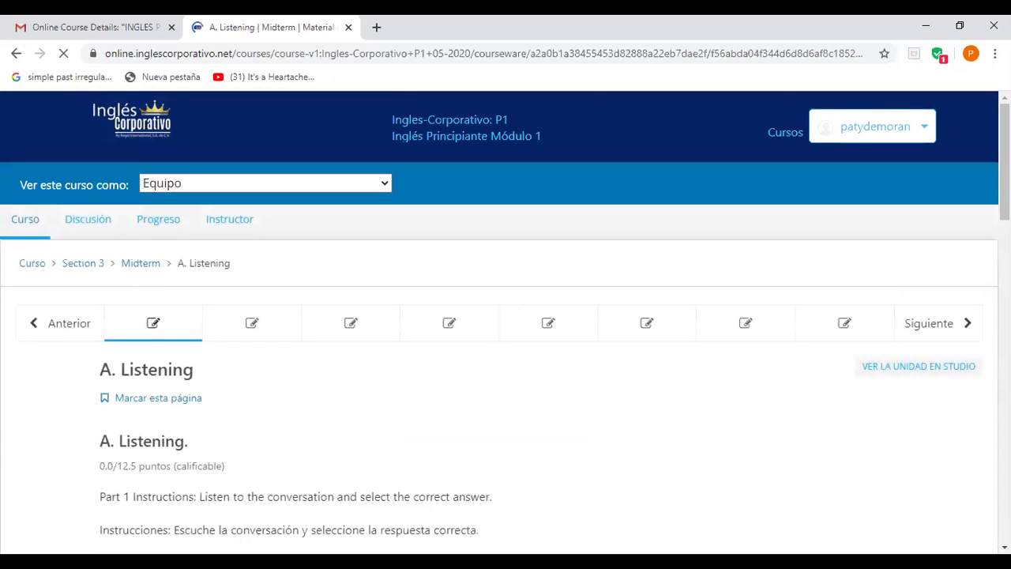
- Advance past midterm sections A, B and C to section D, Check the correct response
scroll(505, 316, "down", 20)
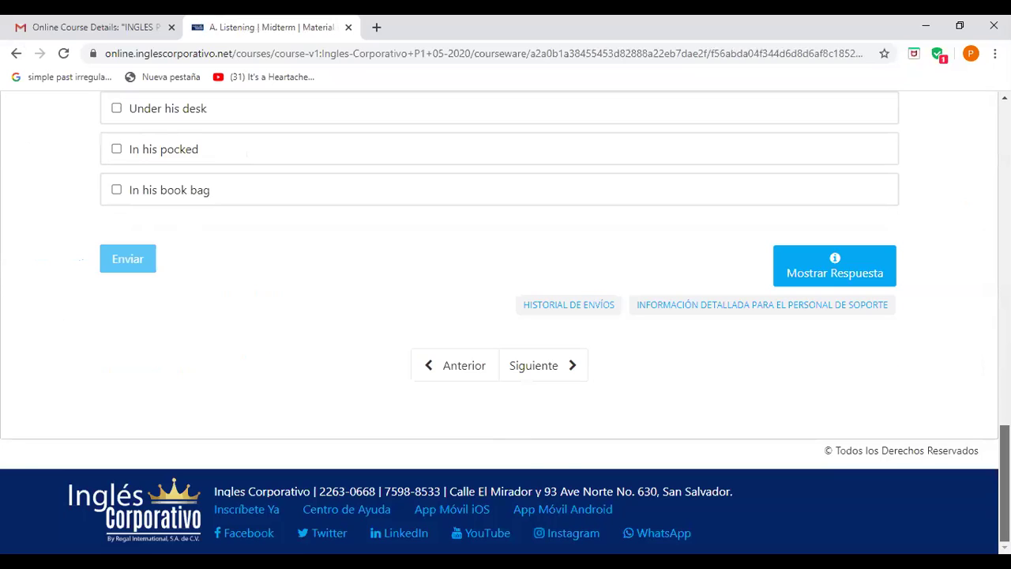
left_click(550, 363)
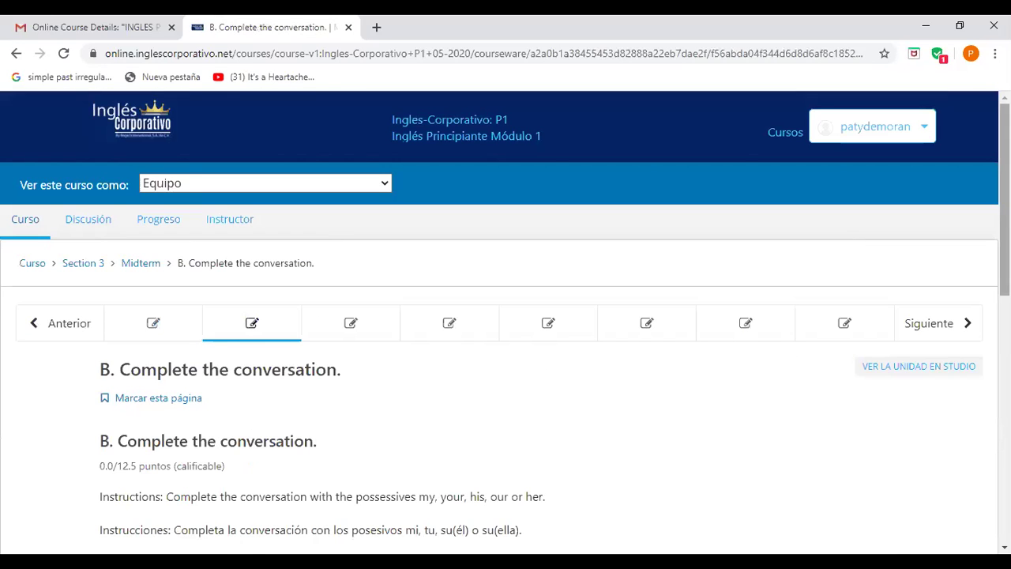
scroll(235, 321, "down", 7)
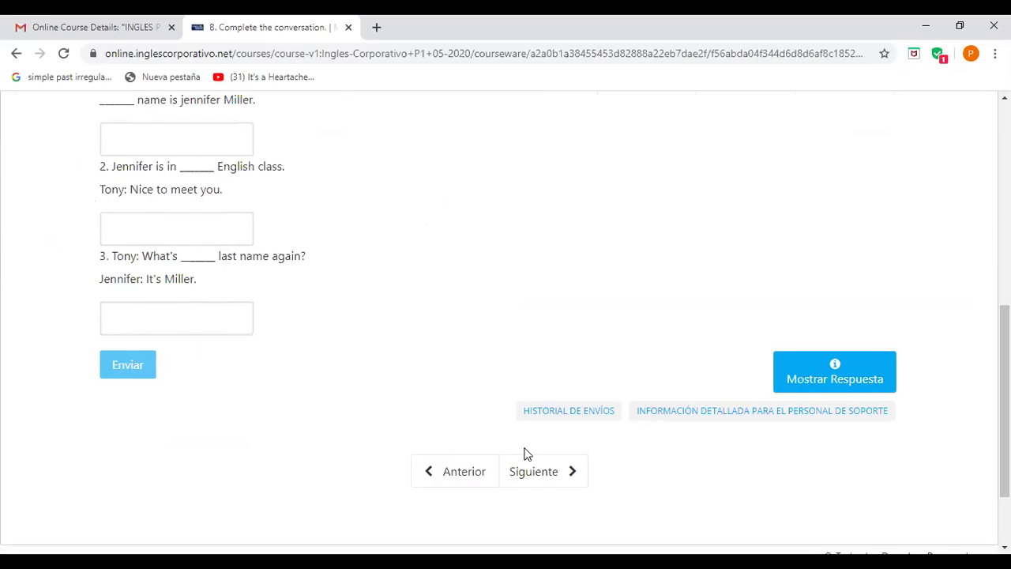
left_click(538, 482)
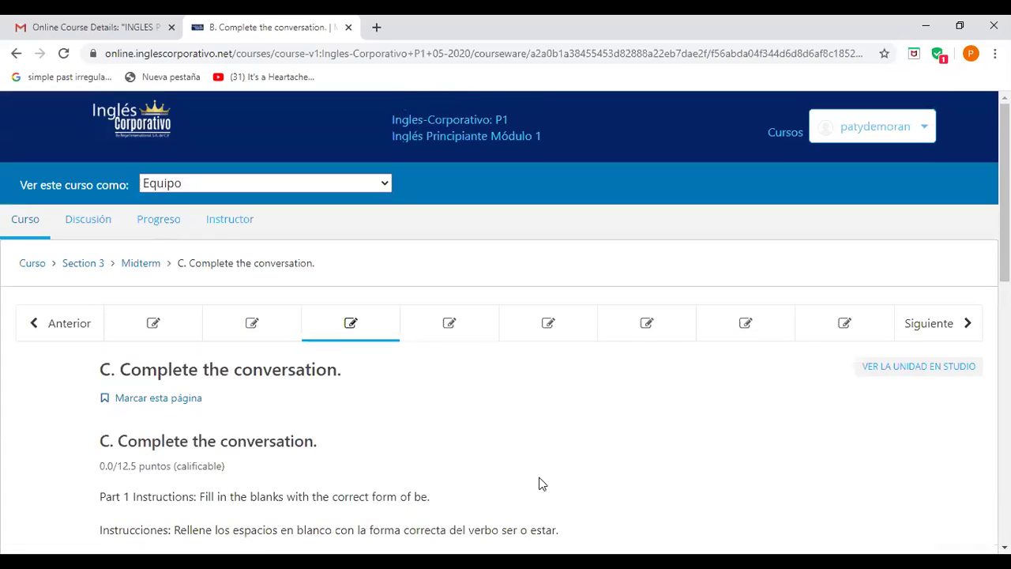
scroll(506, 316, "down", 3)
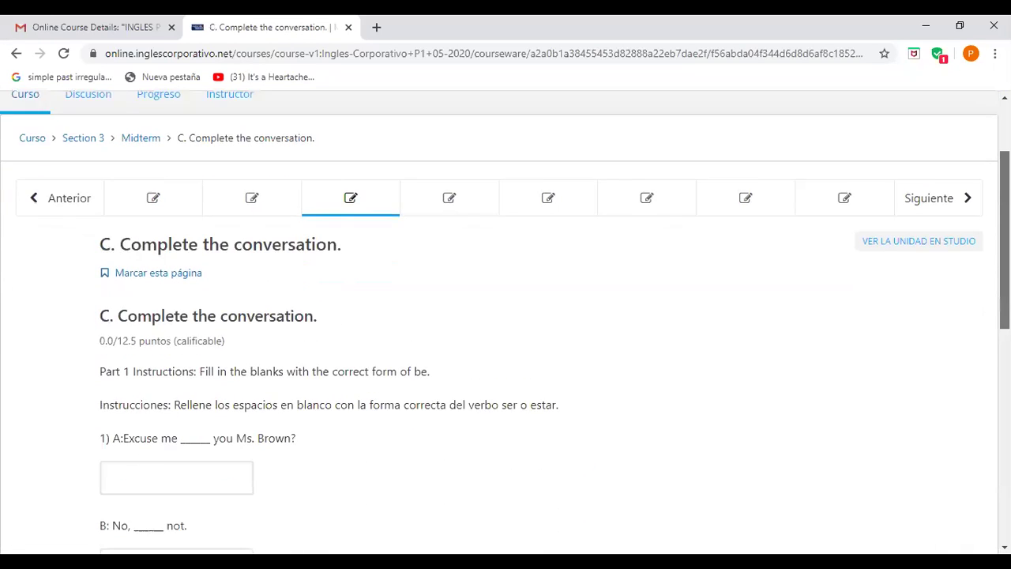
scroll(505, 316, "down", 1)
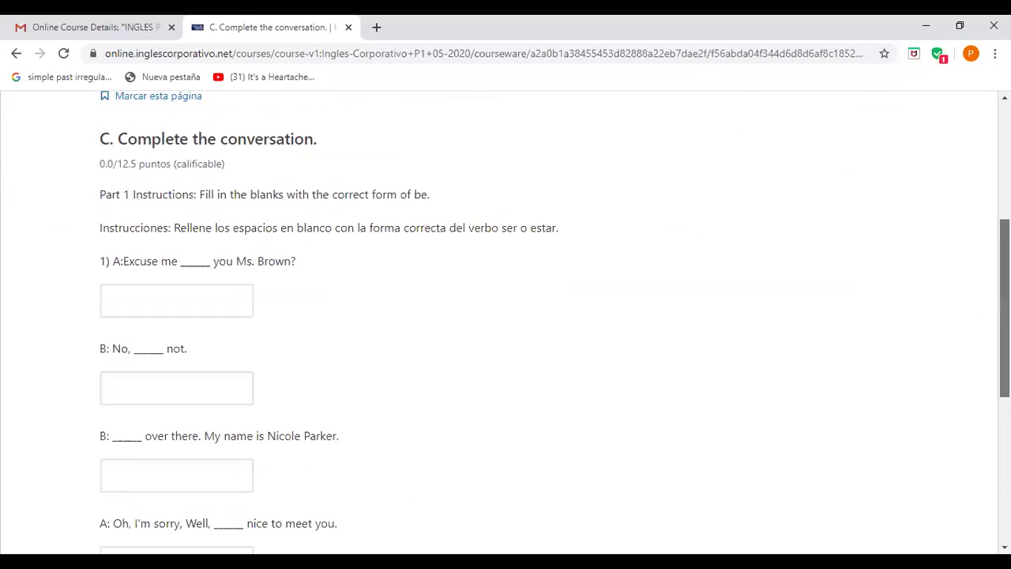
scroll(585, 430, "down", 3)
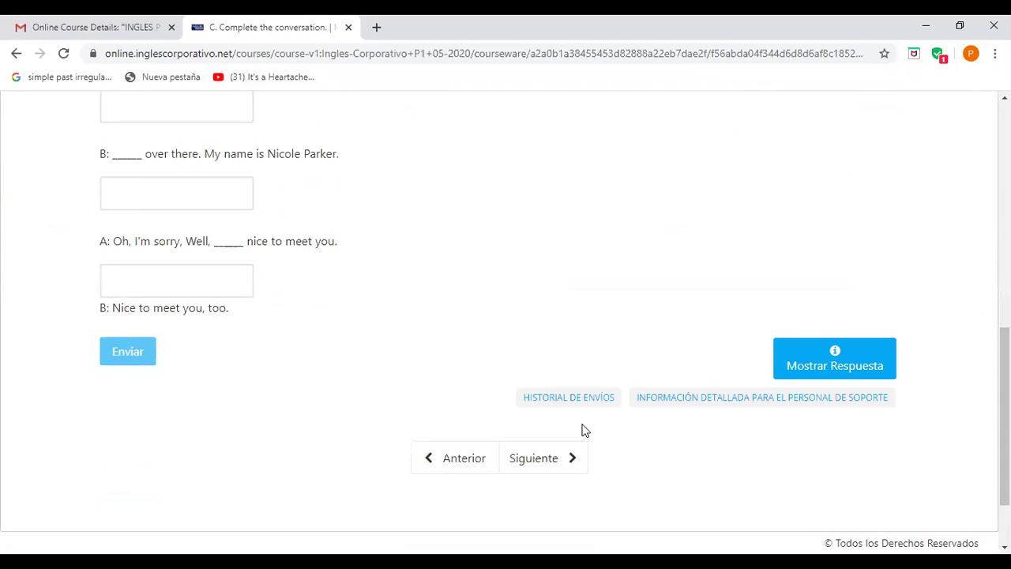
left_click(534, 461)
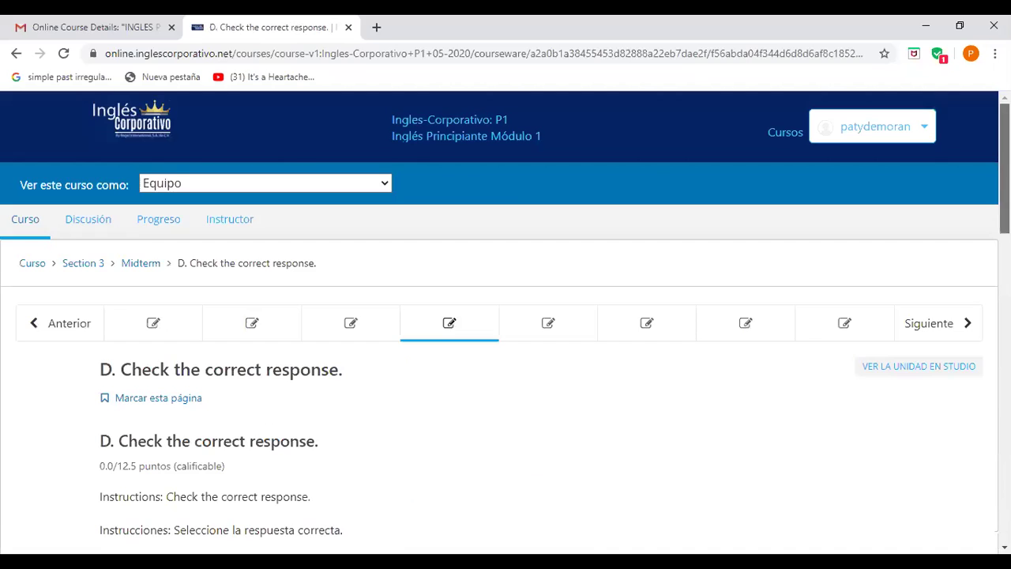
- In section D, answer question 1 with "Thanks, You too." and question 2 with "OK, Bye-Bye."
scroll(505, 316, "down", 3)
scroll(505, 316, "down", 1)
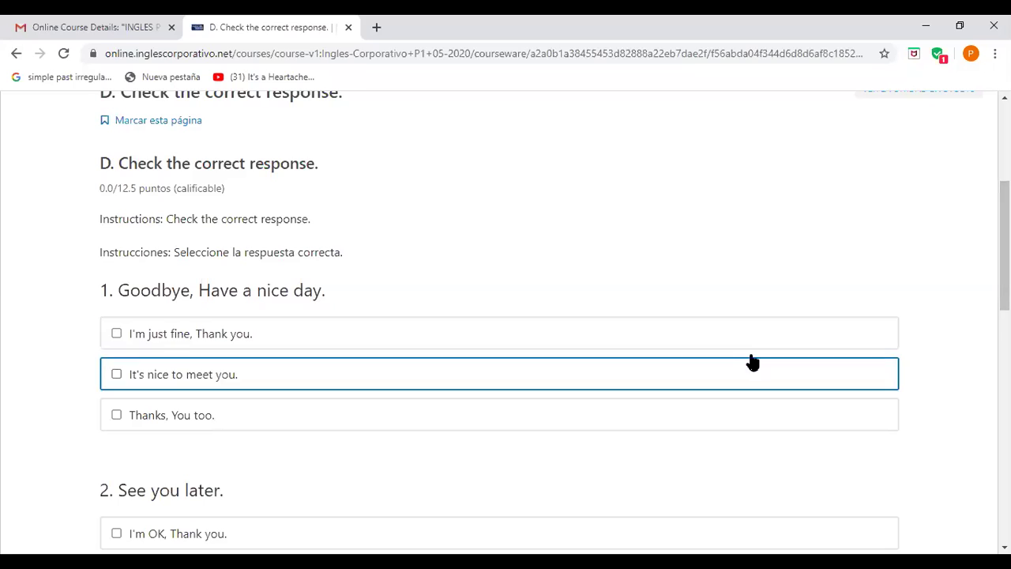
left_click(116, 415)
scroll(116, 414, "down", 2)
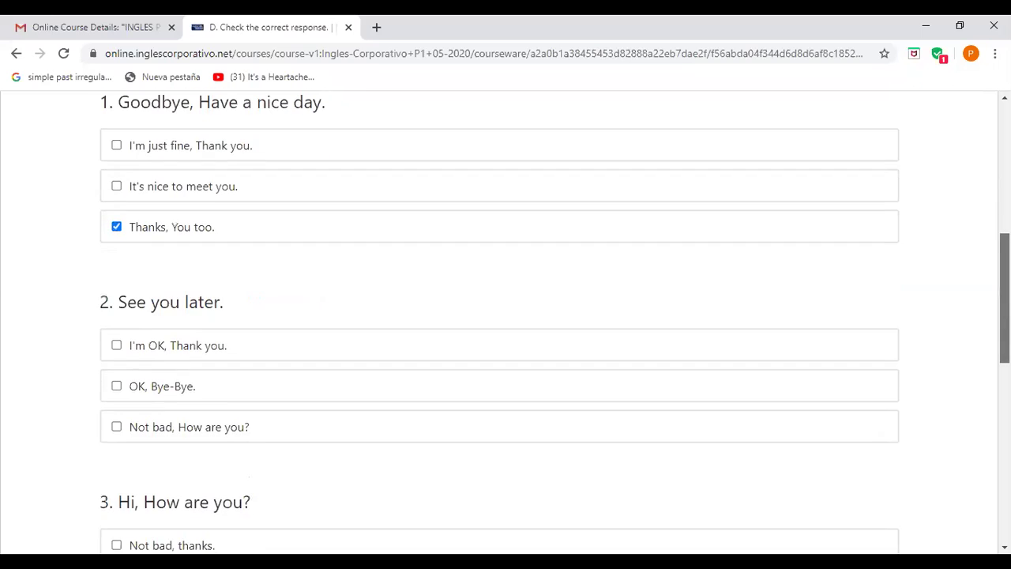
scroll(505, 316, "up", 1)
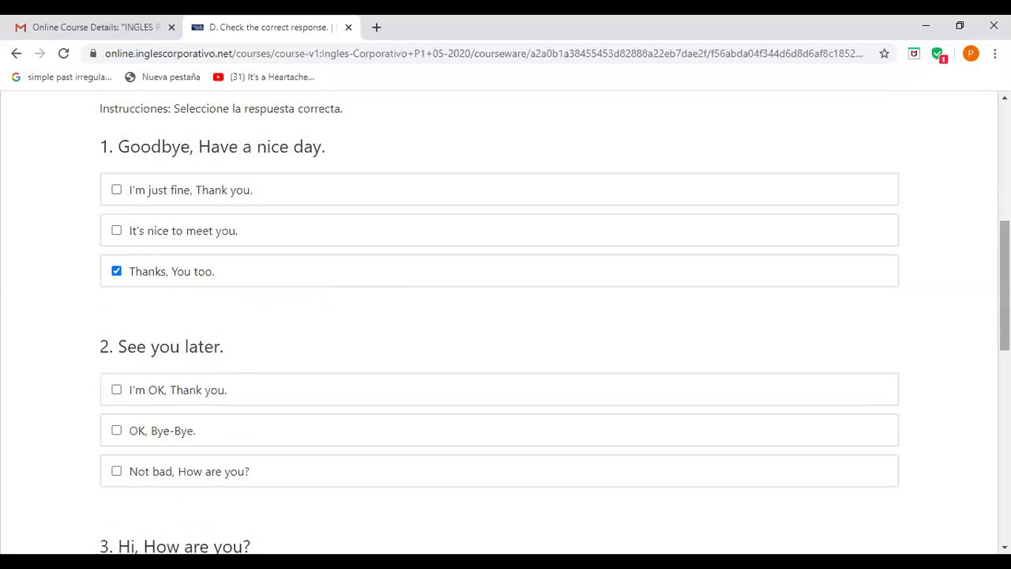
scroll(506, 316, "down", 2)
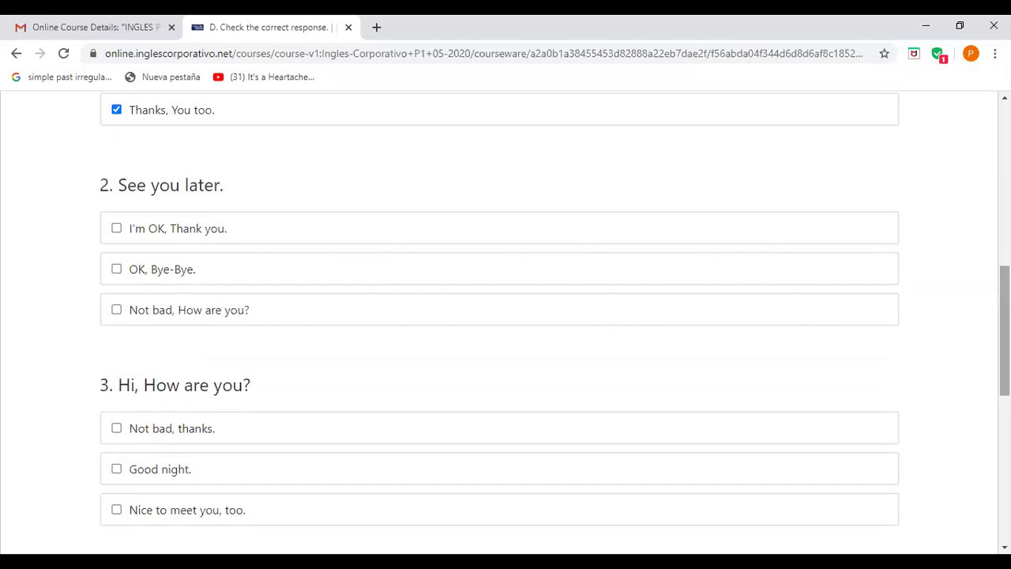
left_click(116, 270)
- Answer section D question 3 with "Not bad, thanks." and question 4 with the "Hello, How are you" reply
left_click_drag(1004, 332, 1003, 396)
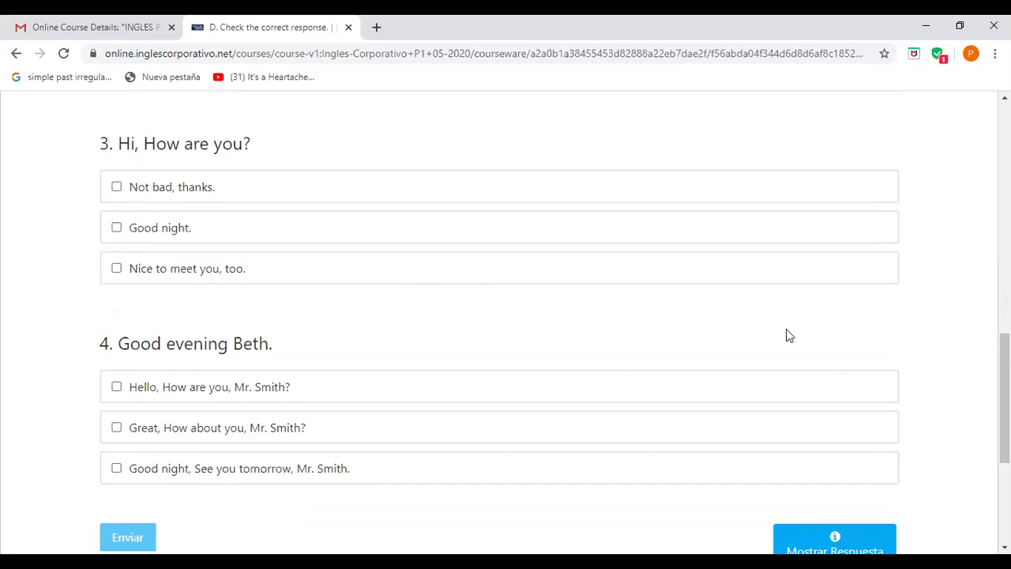
left_click(116, 187)
scroll(505, 316, "down", 2)
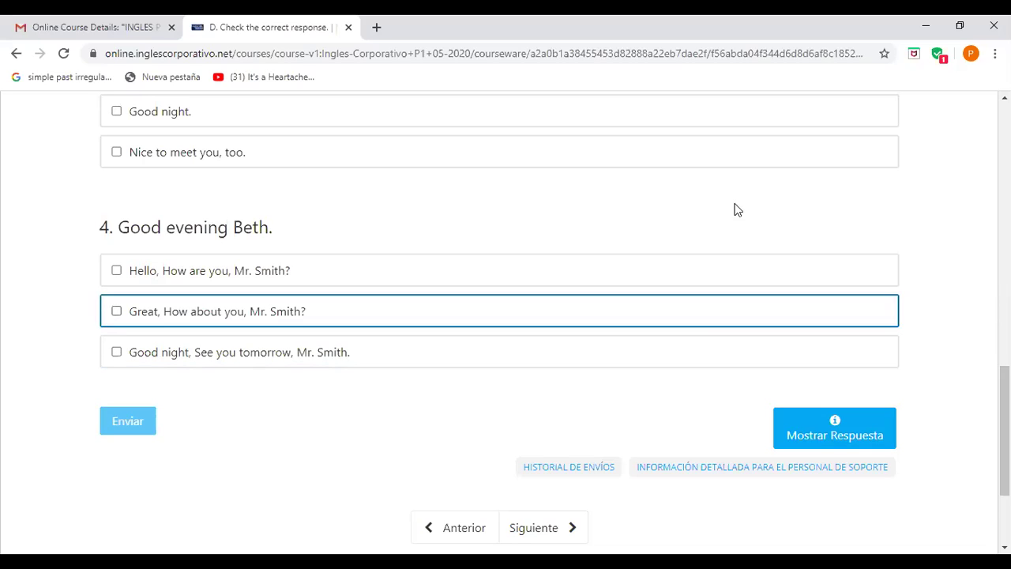
left_click(116, 273)
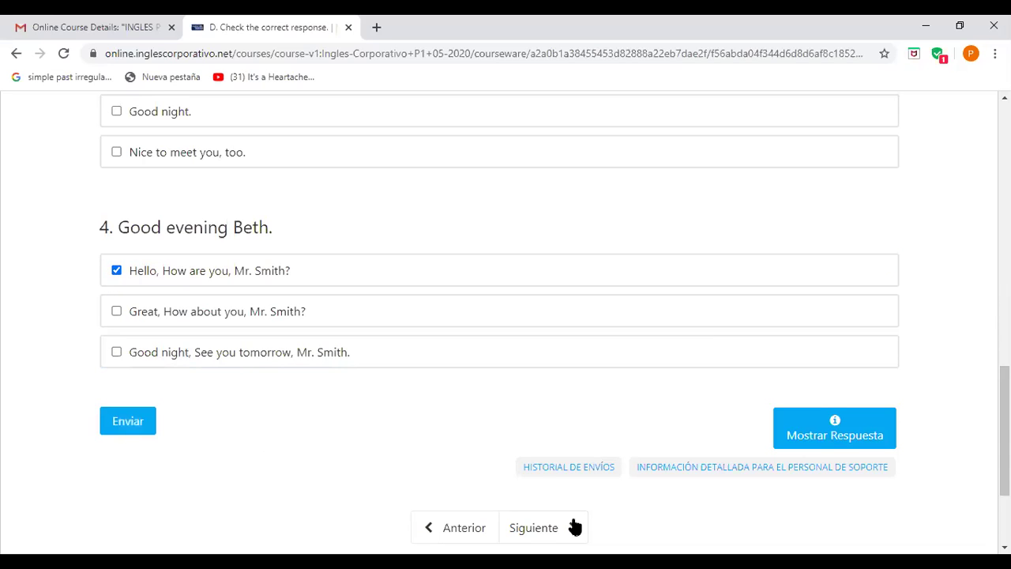
- Go to midterm section E and answer question 1 A with "these" and 1 B with "They're"
left_click(545, 528)
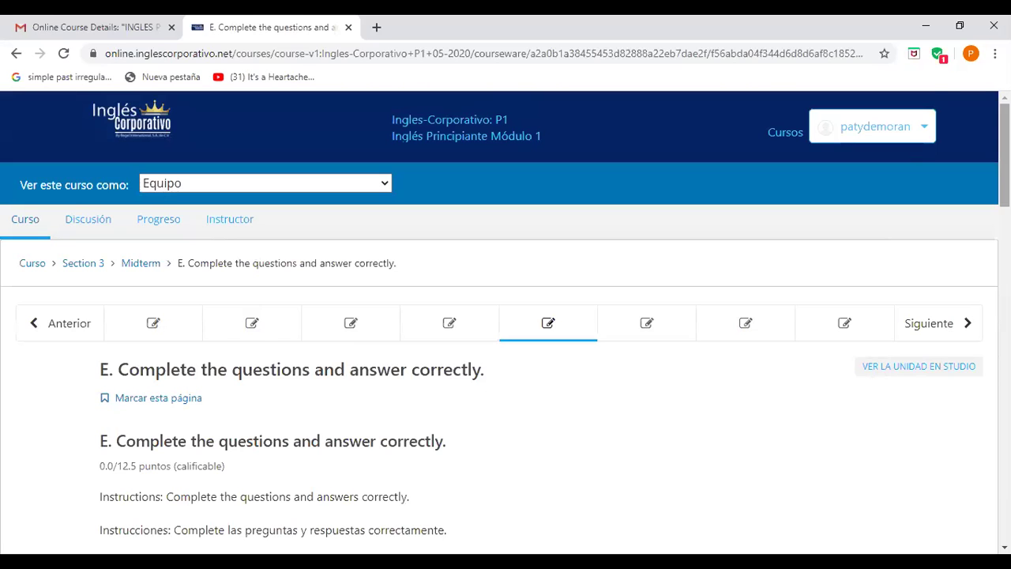
scroll(505, 316, "down", 3)
scroll(505, 323, "down", 1)
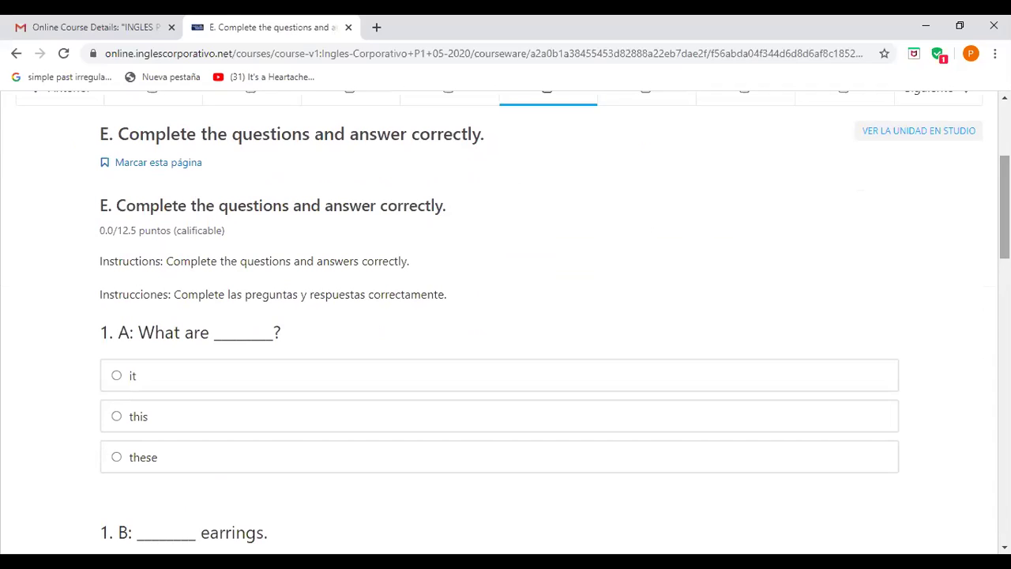
scroll(244, 277, "down", 2)
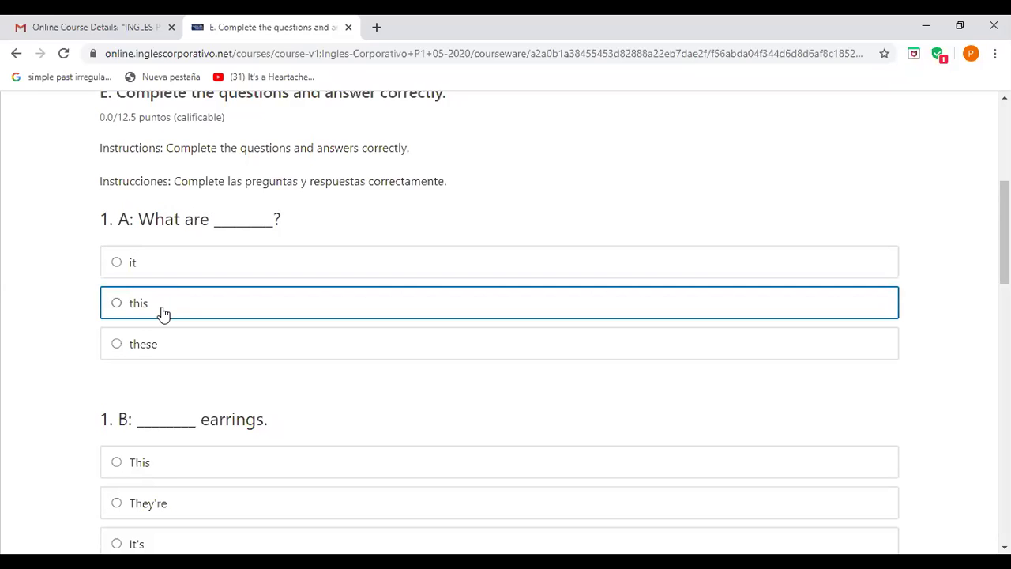
left_click(142, 343)
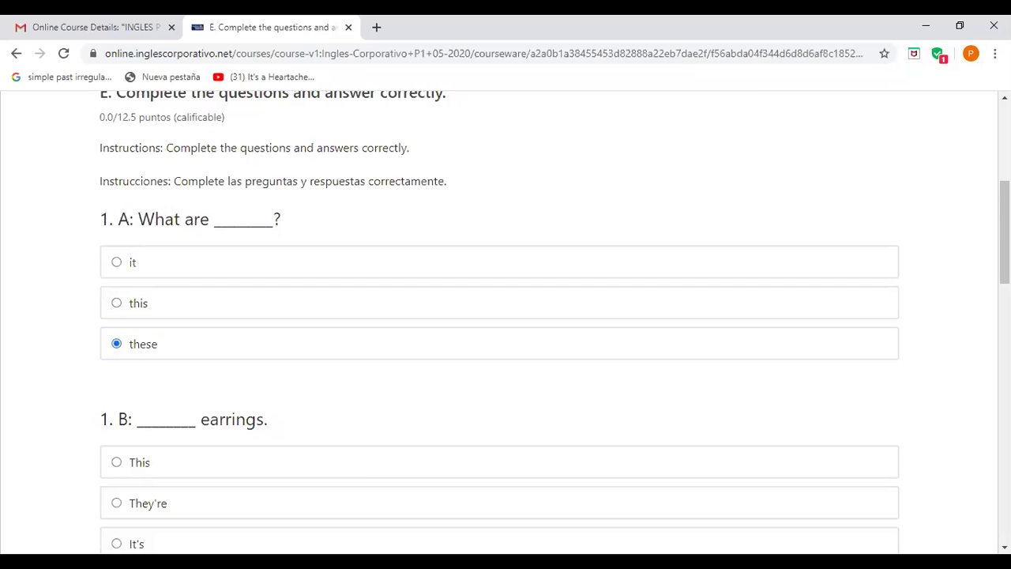
scroll(253, 184, "down", 2)
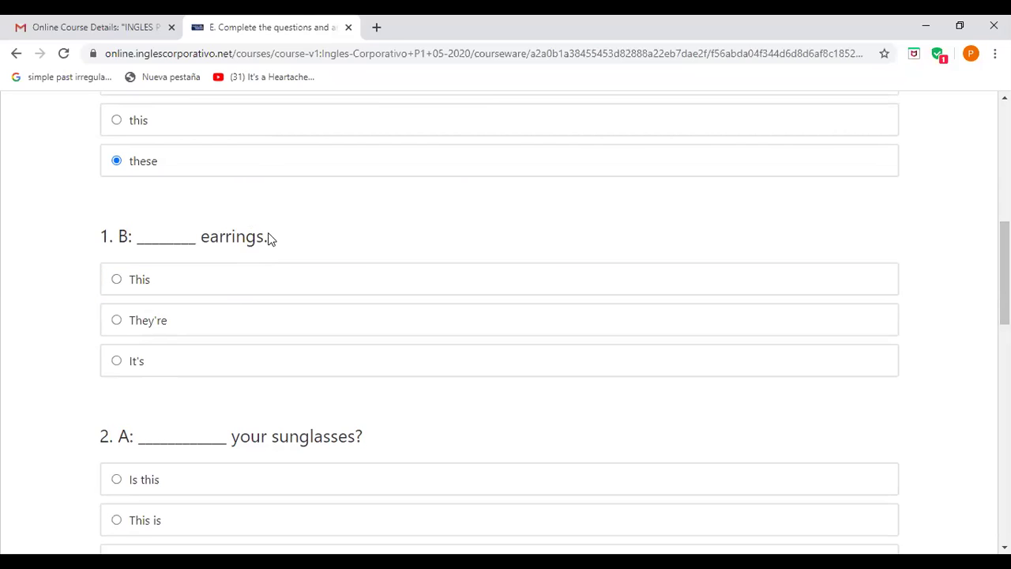
left_click(139, 327)
- Answer section E question 2 A with "Are these" and 2 B with "they're"
scroll(1004, 273, "down", 2)
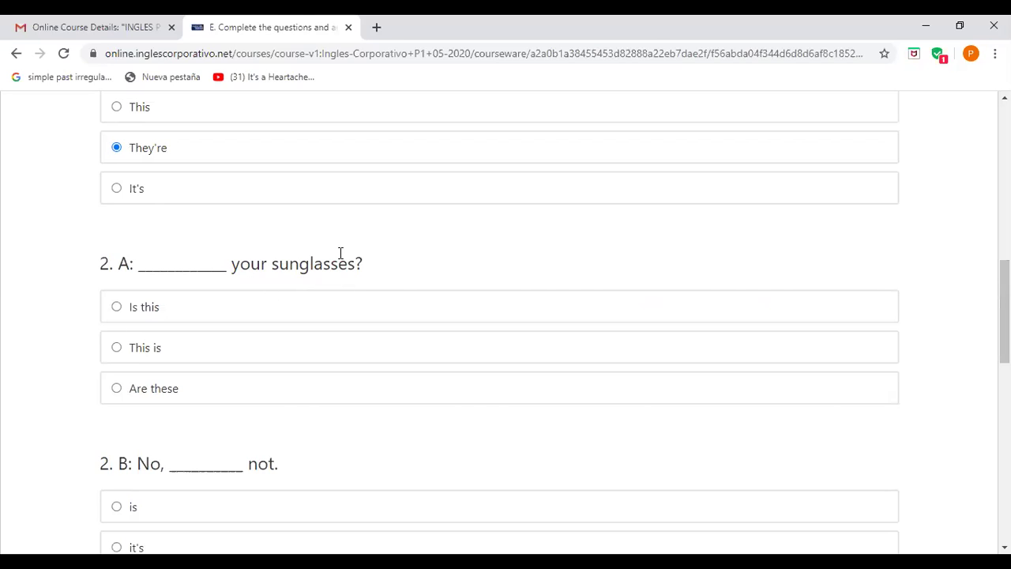
left_click(118, 389)
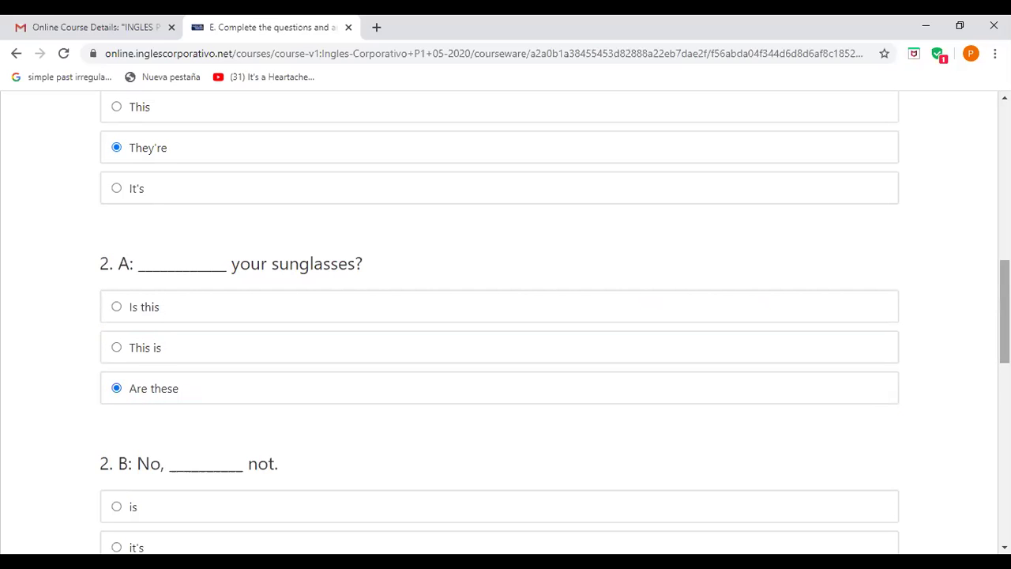
scroll(1004, 312, "down", 3)
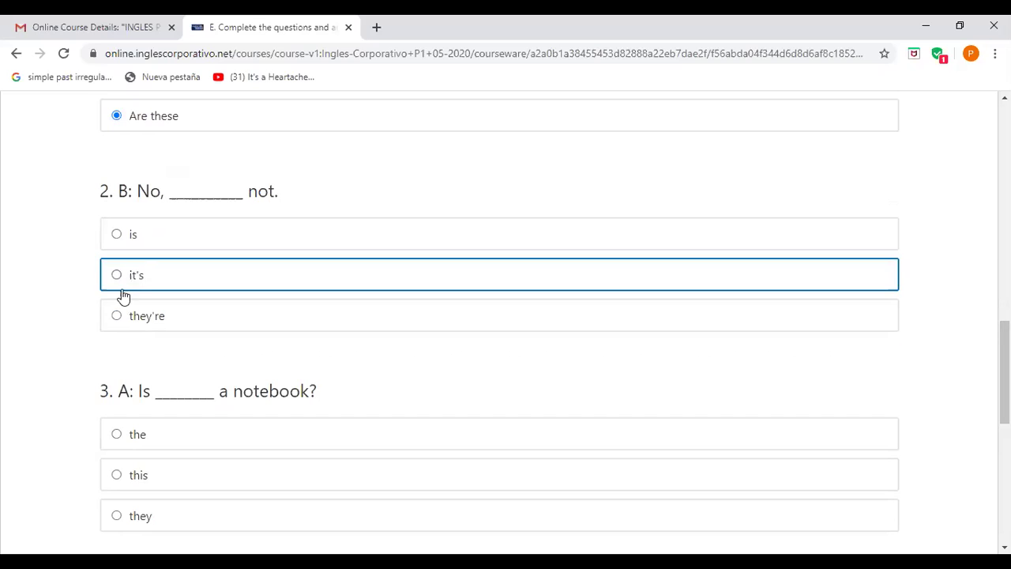
left_click(117, 322)
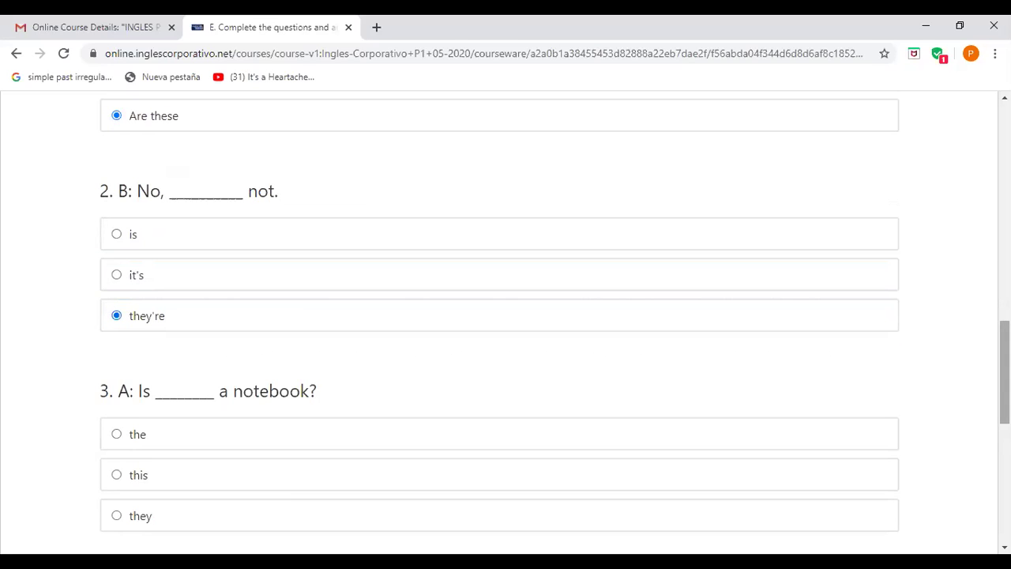
scroll(499, 316, "down", 3)
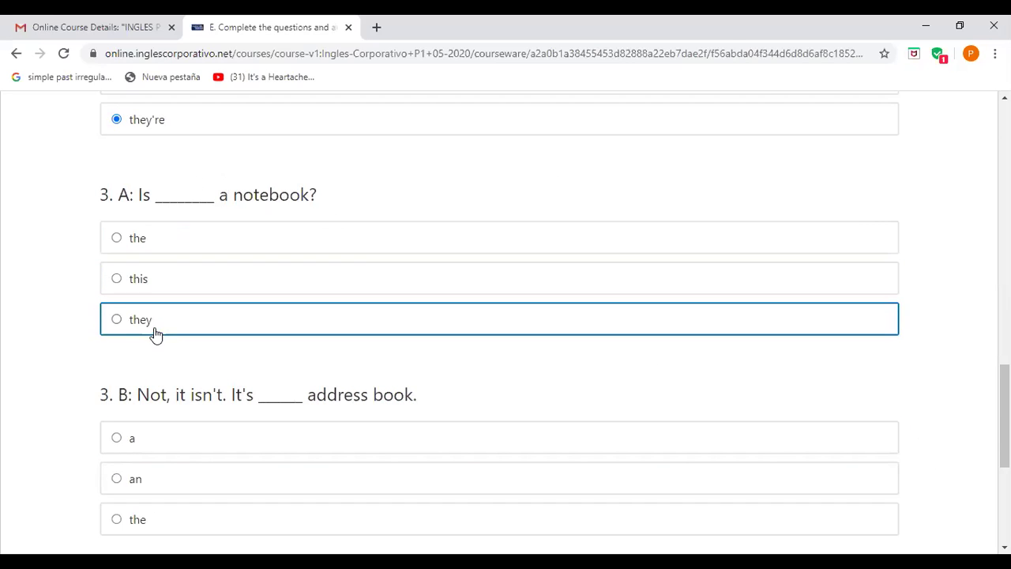
- Answer section E question 3 A with "this" and 3 B with "an"
left_click(130, 287)
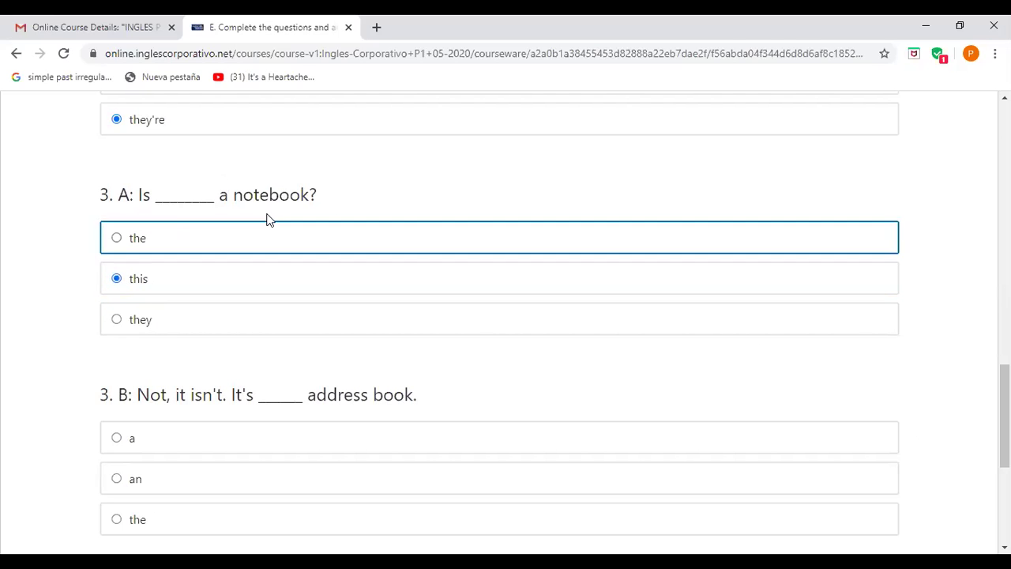
left_click_drag(1004, 371, 1004, 403)
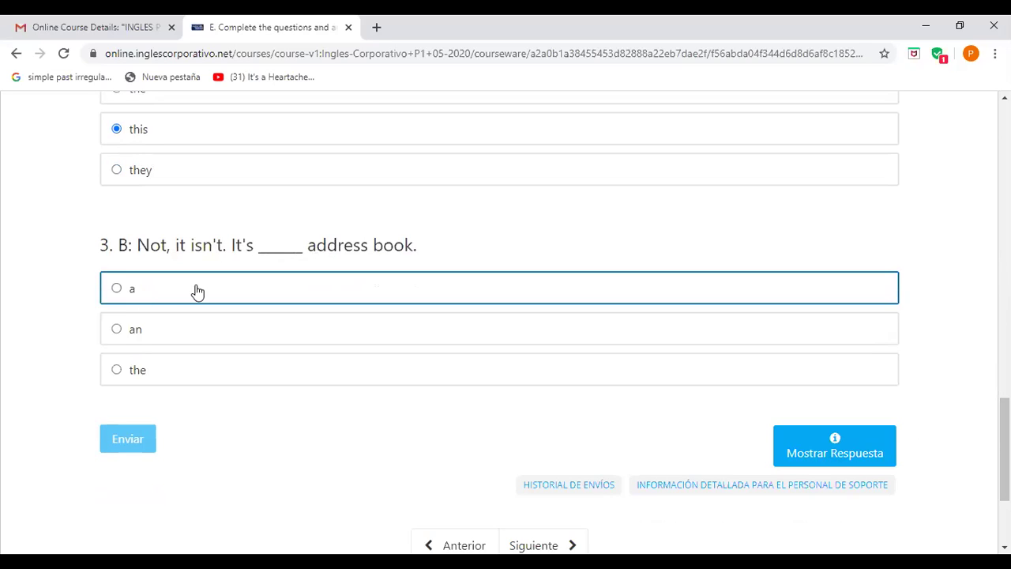
left_click(142, 335)
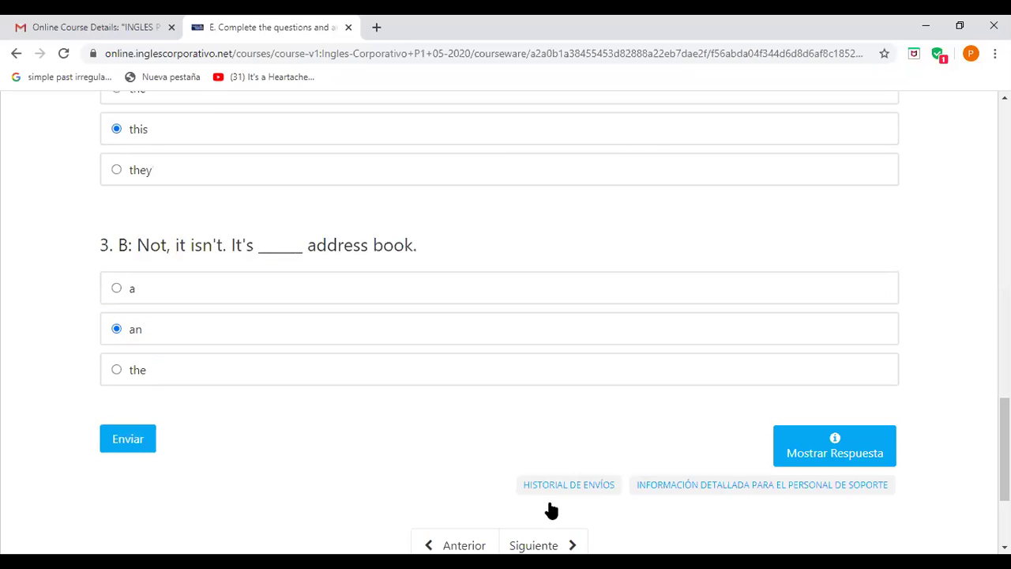
- Go to midterm section F and answer question 1, about where the keys are, with "On"
left_click(545, 547)
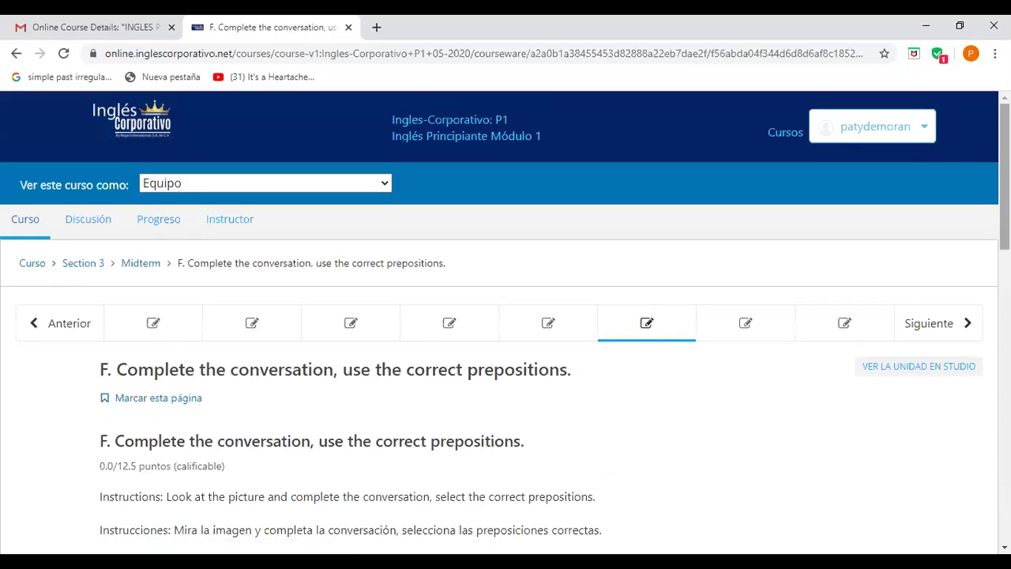
scroll(505, 316, "down", 3)
scroll(417, 226, "down", 2)
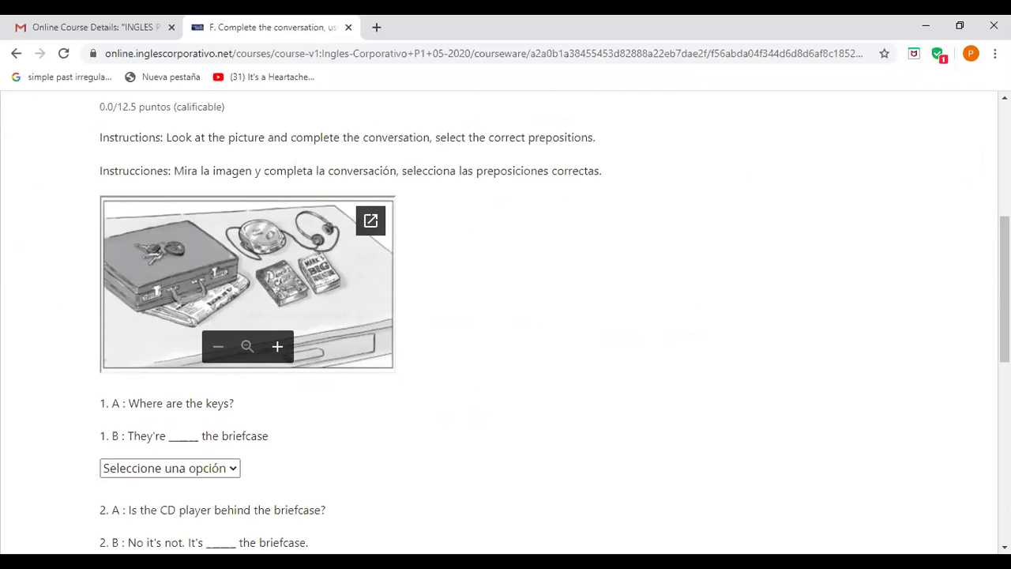
left_click_drag(1004, 289, 1005, 334)
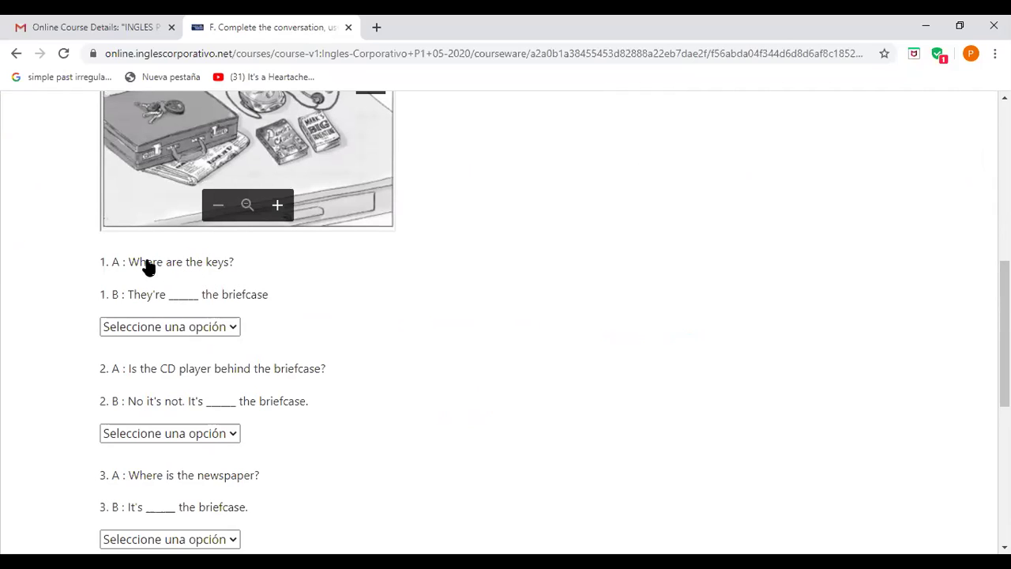
left_click(233, 328)
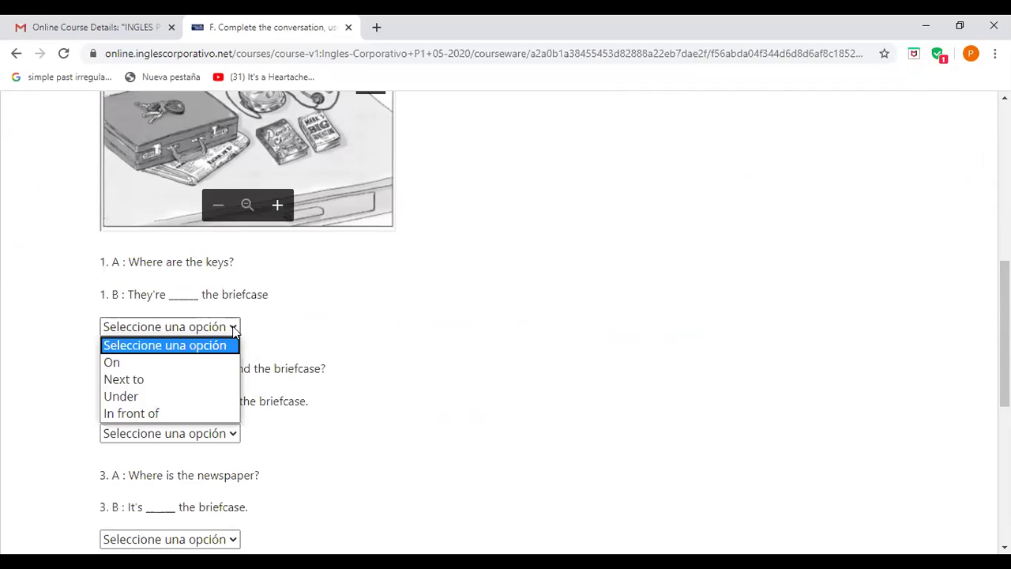
left_click(131, 363)
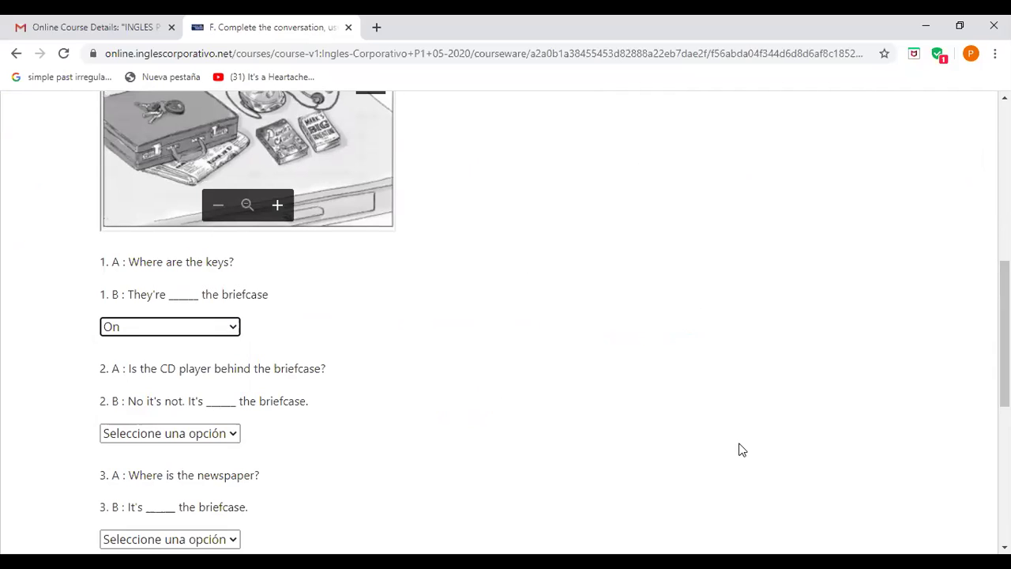
- Check the picture and answer section F question 2, about the CD player, with "Next to"
scroll(1005, 334, "down", 2)
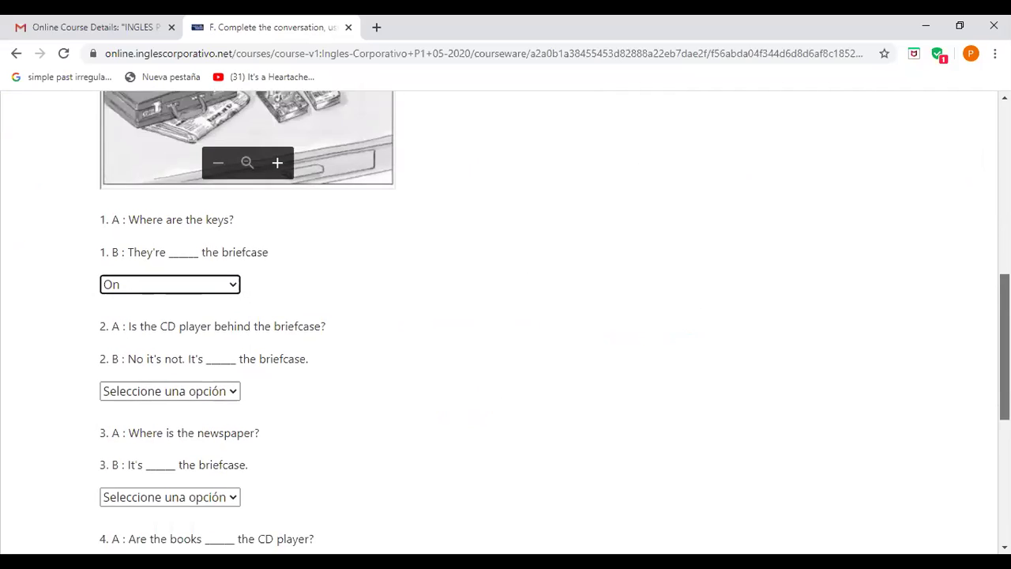
scroll(1005, 356, "up", 1)
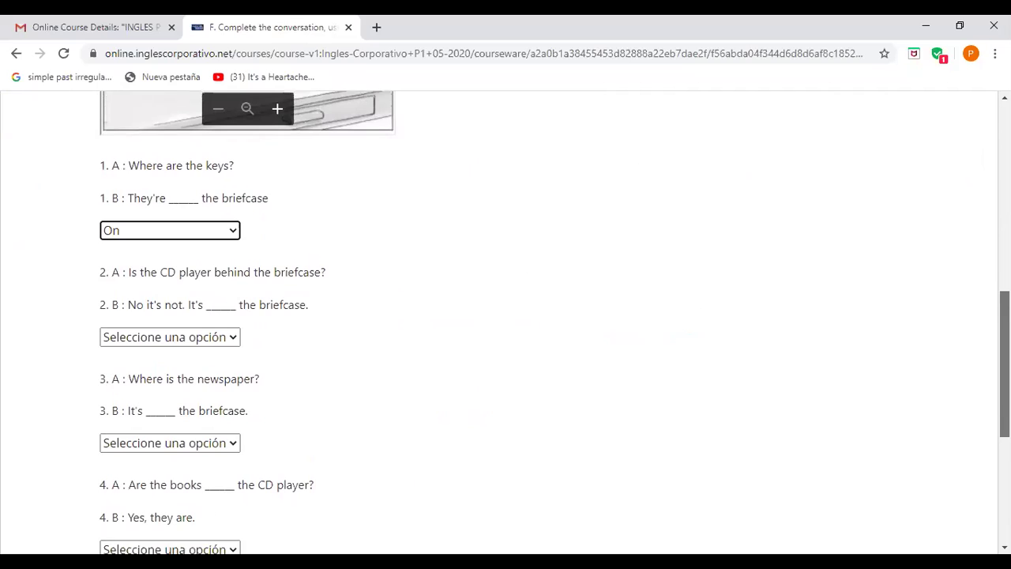
scroll(1005, 356, "up", 2)
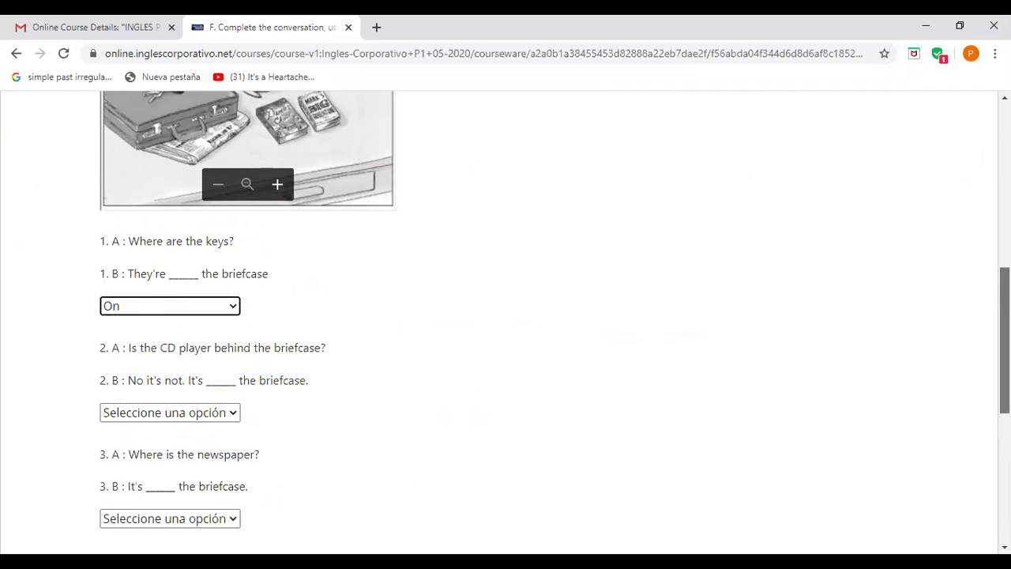
scroll(506, 324, "up", 1)
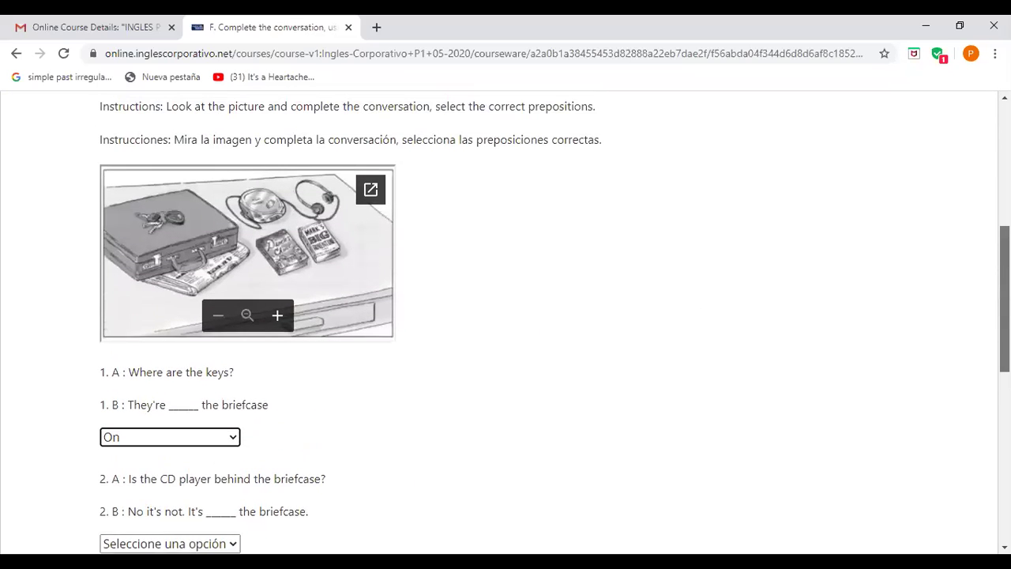
scroll(219, 419, "down", 2)
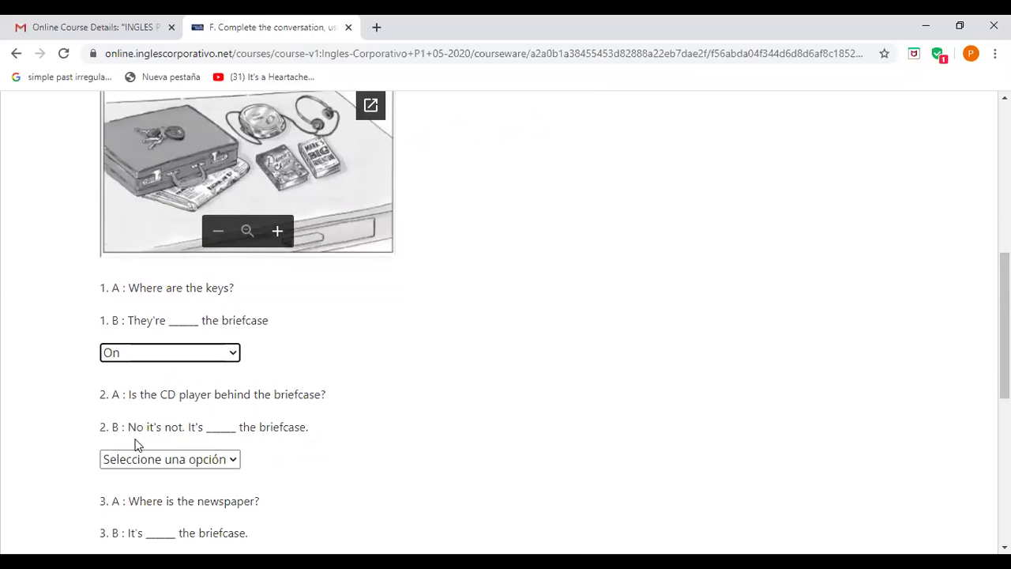
left_click(233, 461)
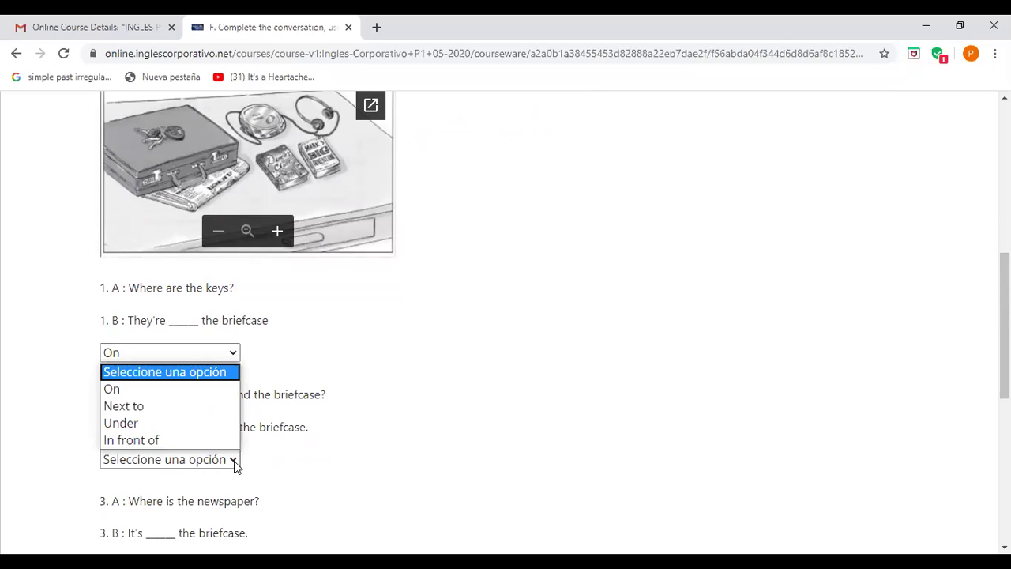
left_click(136, 406)
- Answer section F question 3, about the newspaper's location, with "Under"
left_click_drag(1004, 324, 1004, 409)
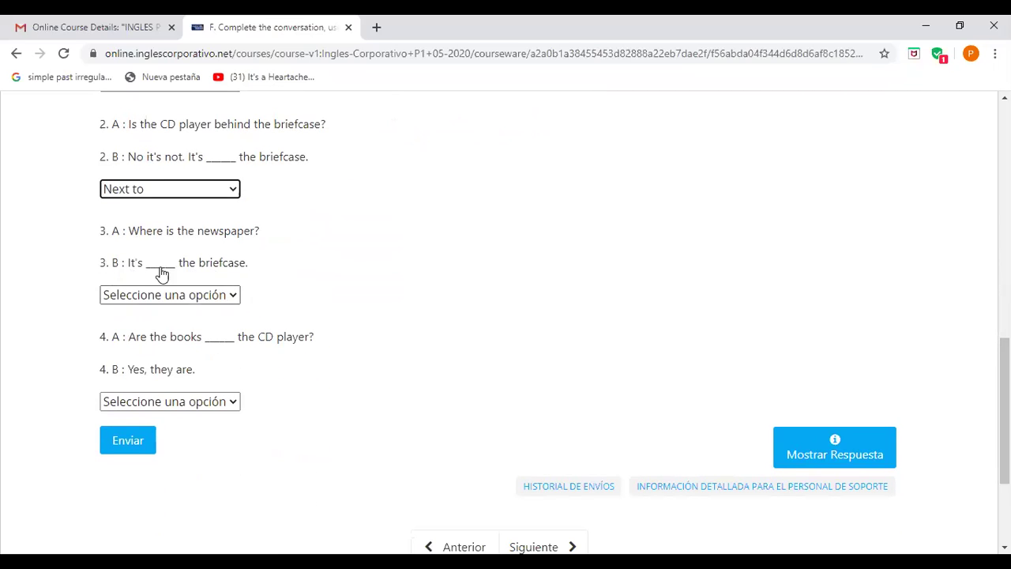
left_click(235, 295)
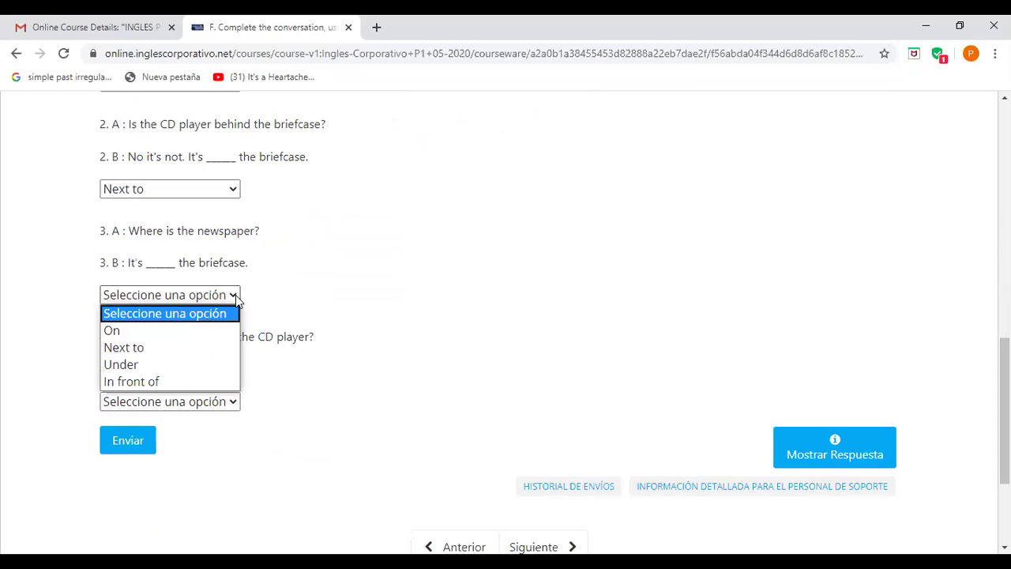
left_click(148, 364)
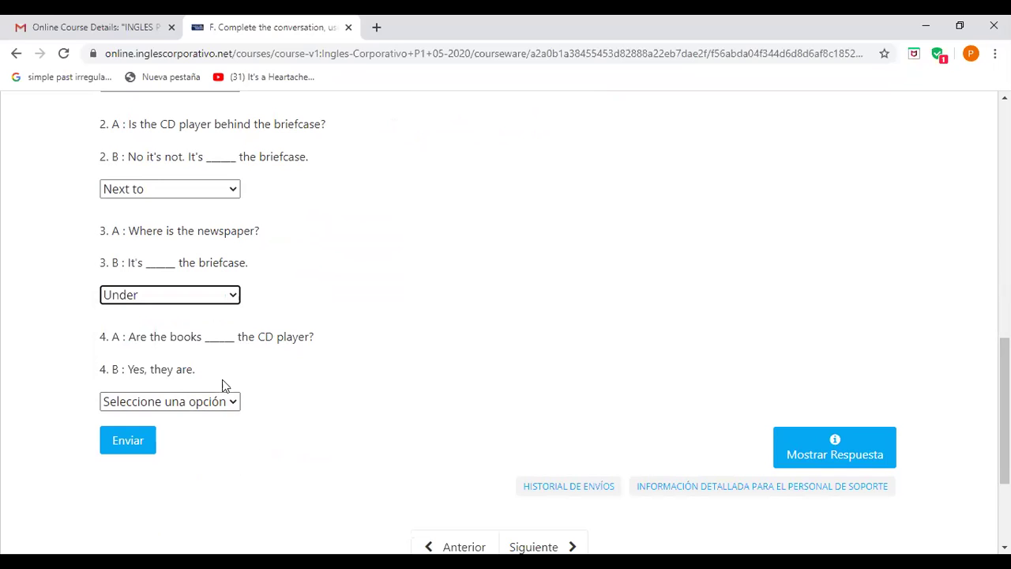
- Recheck the conversation and answer section F question 4, about the books, with "In front of"
left_click(233, 403)
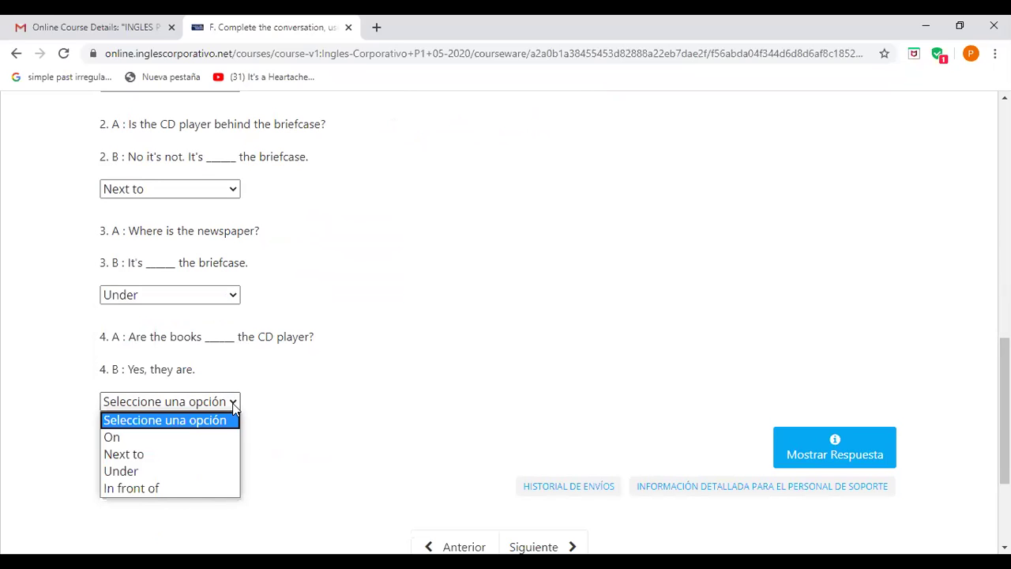
left_click(303, 402)
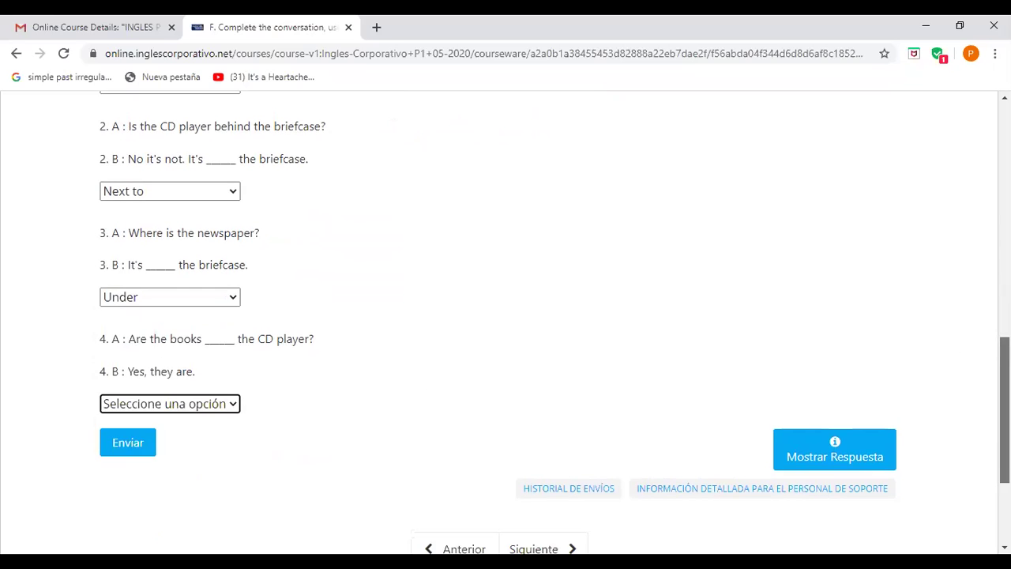
scroll(303, 402, "up", 3)
scroll(506, 316, "up", 1)
scroll(505, 316, "down", 3)
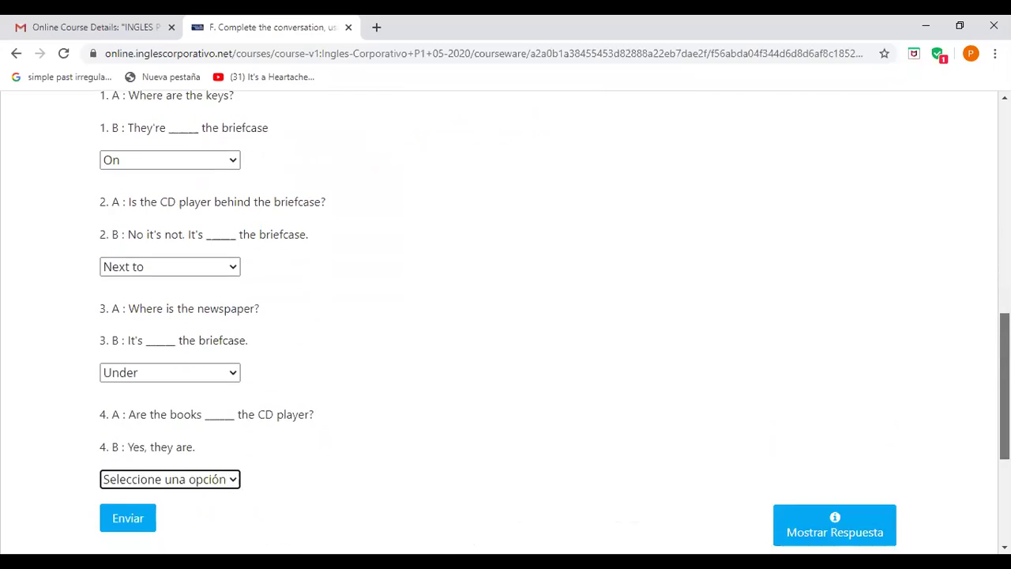
scroll(505, 316, "down", 3)
left_click(235, 286)
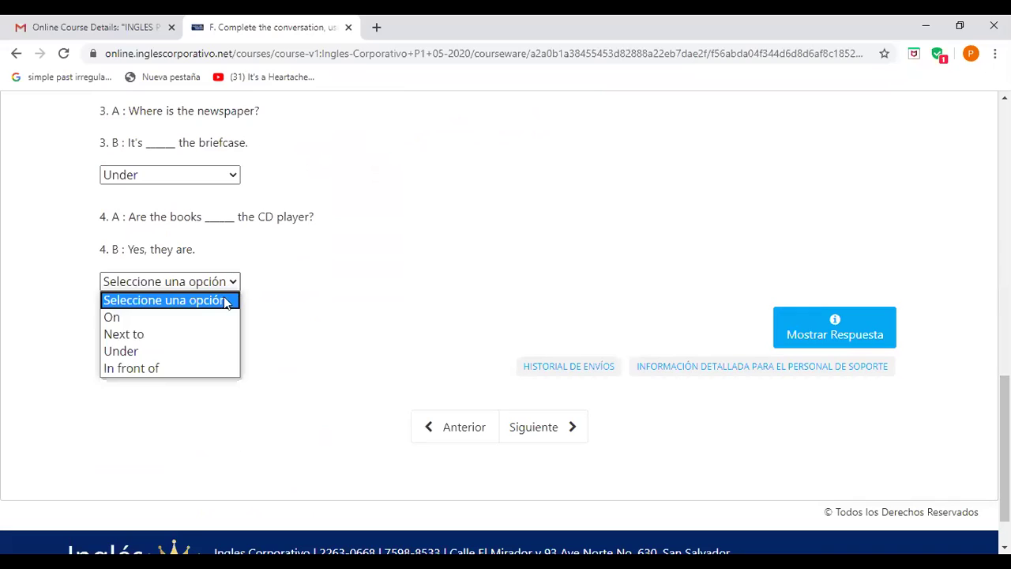
left_click(150, 369)
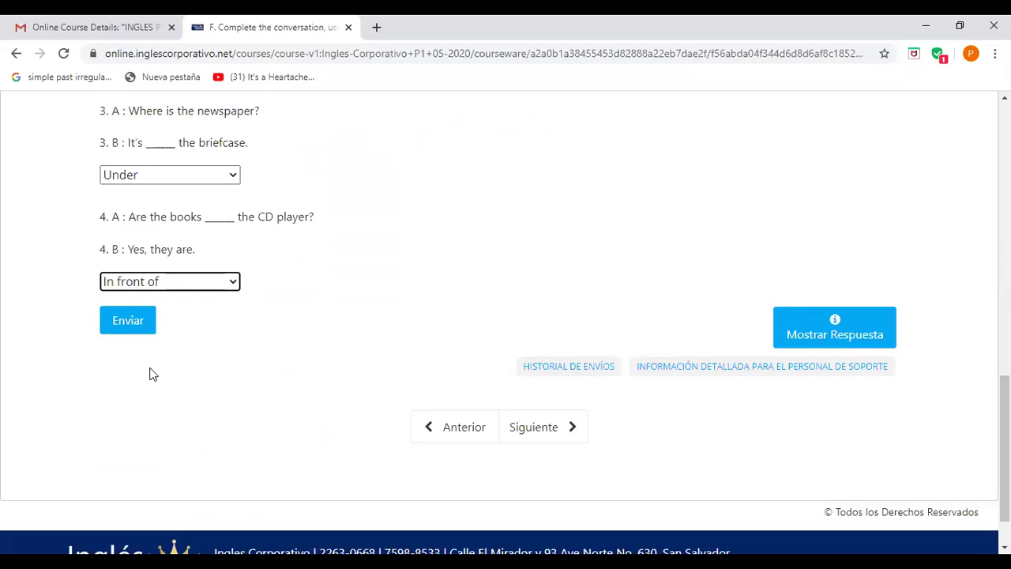
- Go to midterm section G and fill the "Yes, we" and "you from Tokyo?" blanks with "are"
left_click(549, 428)
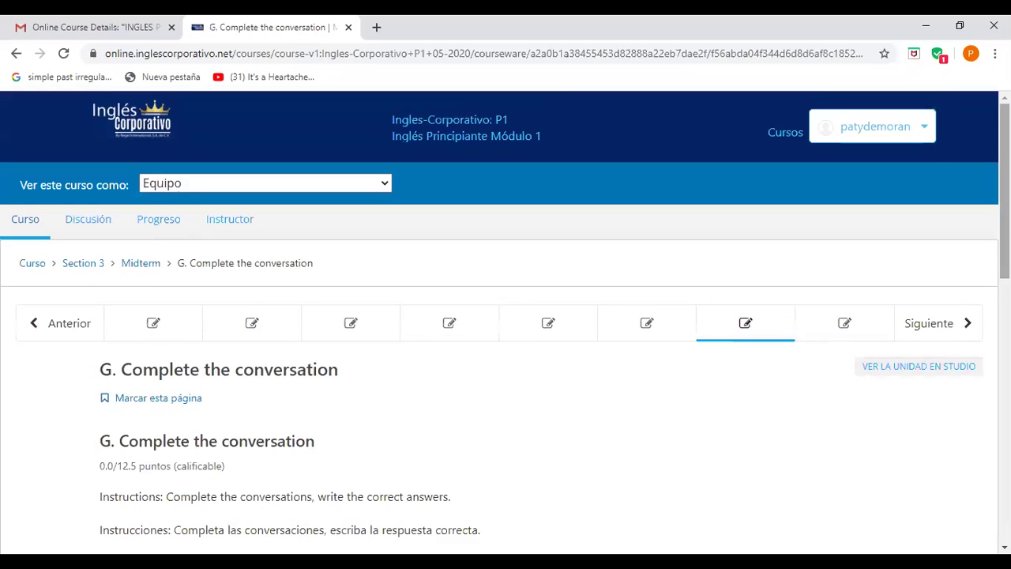
scroll(810, 400, "down", 2)
scroll(505, 324, "down", 3)
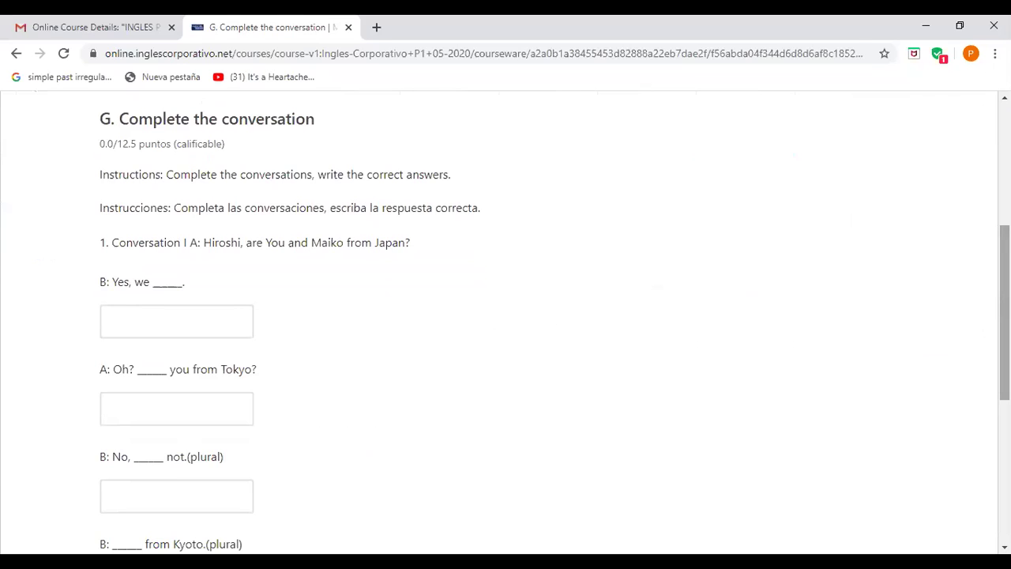
left_click(137, 331)
type("are")
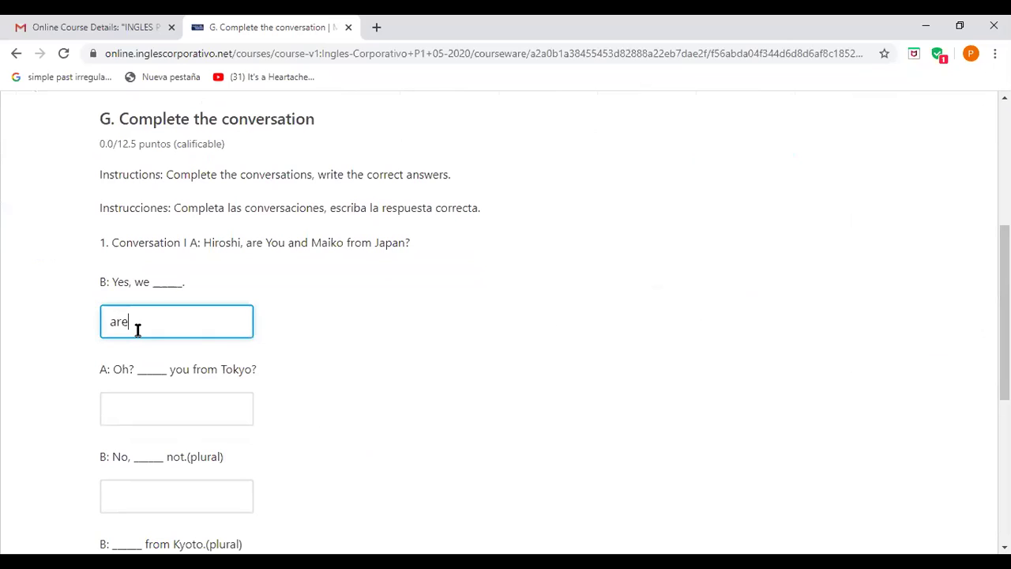
left_click(144, 408)
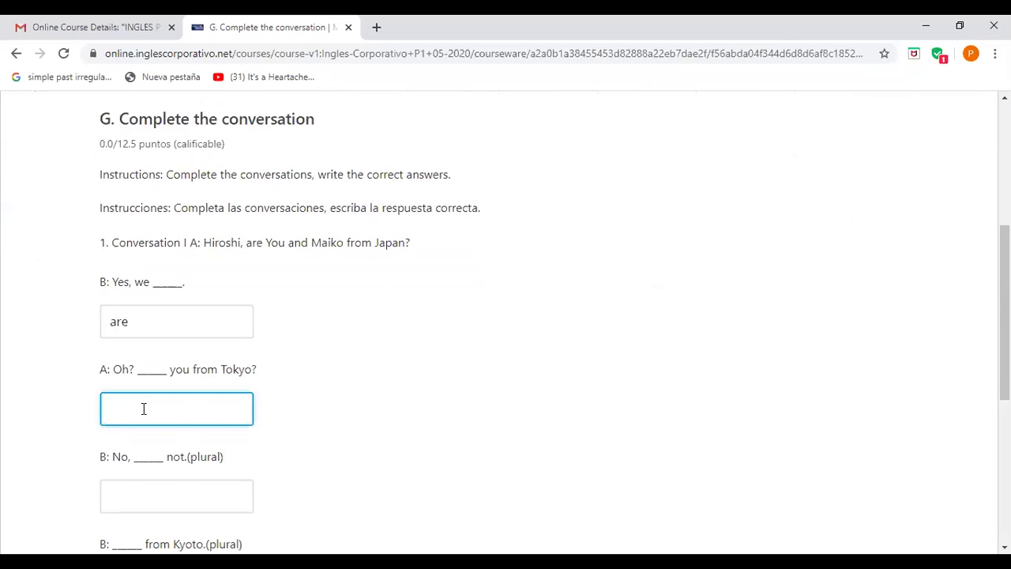
type("are")
- Fill the plural "No, ___ not" blank in section G with "we're"
left_click(153, 495)
scroll(1004, 332, "down", 1)
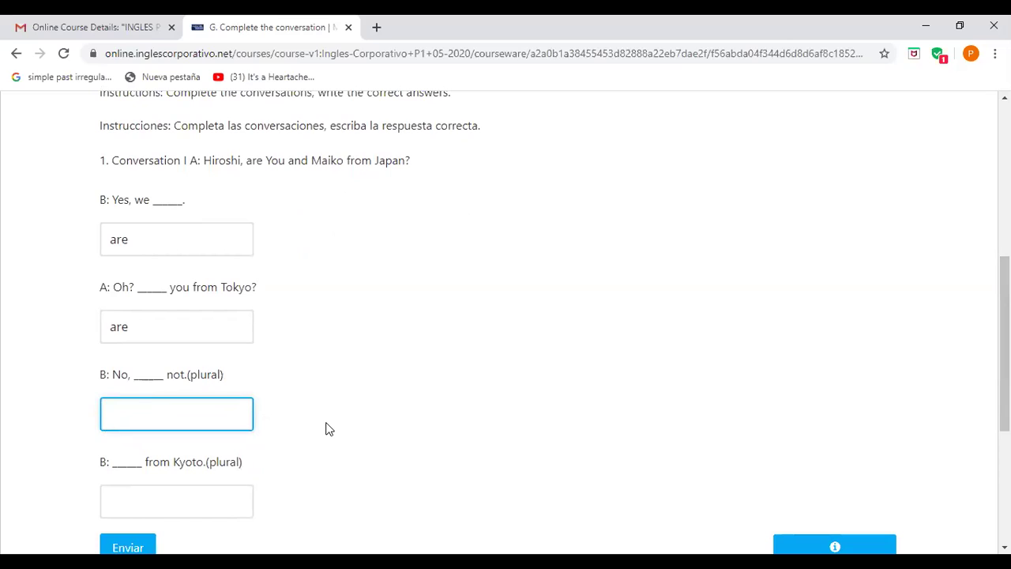
type("we're")
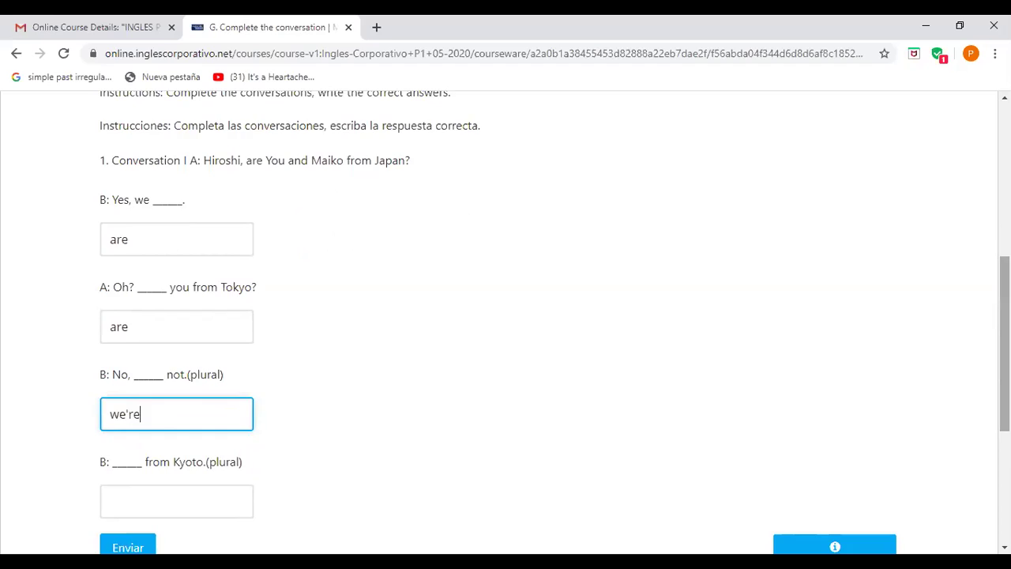
scroll(506, 316, "down", 2)
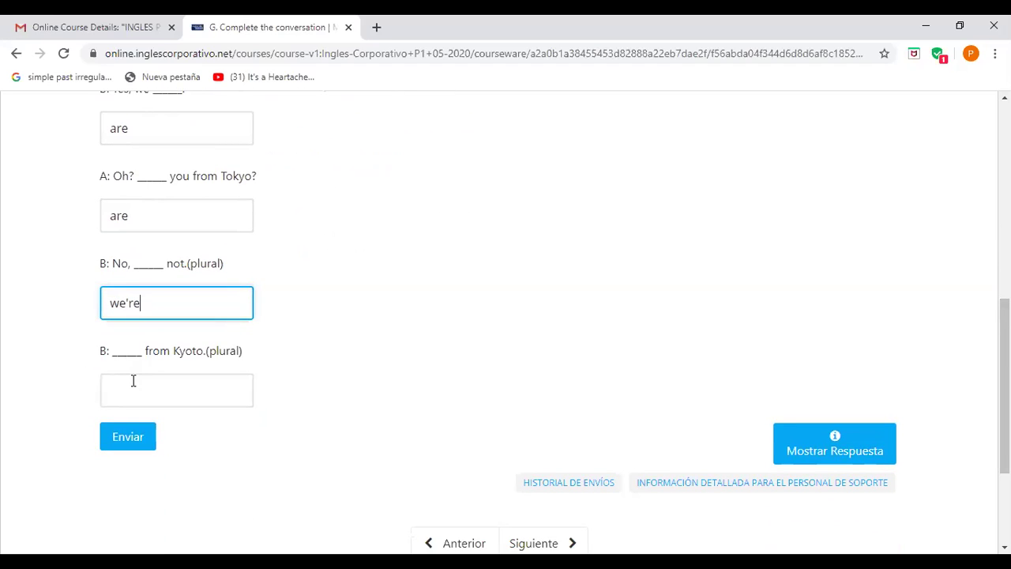
type("we")
key("BackSpace")
key("BackSpace")
- Fill the plural "from Kyoto" blank in section G with the uncontracted "we are"
left_click(135, 394)
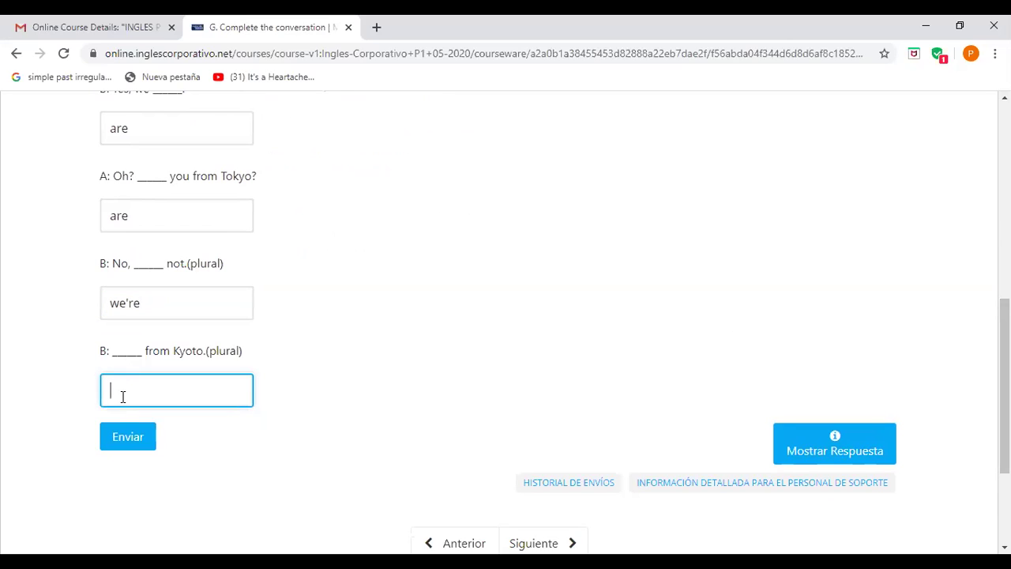
type("we're")
key("BackSpace")
key("BackSpace")
key("BackSpace")
type("are")
- Go to midterm section H and complete the first two blanks with "Who's that" and "What's his name"
left_click(541, 543)
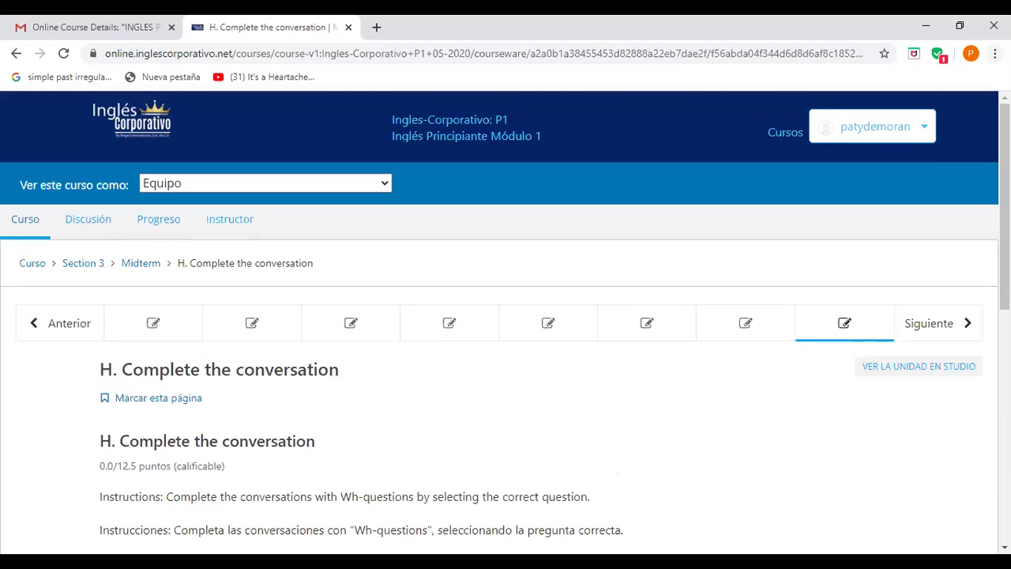
scroll(506, 324, "down", 4)
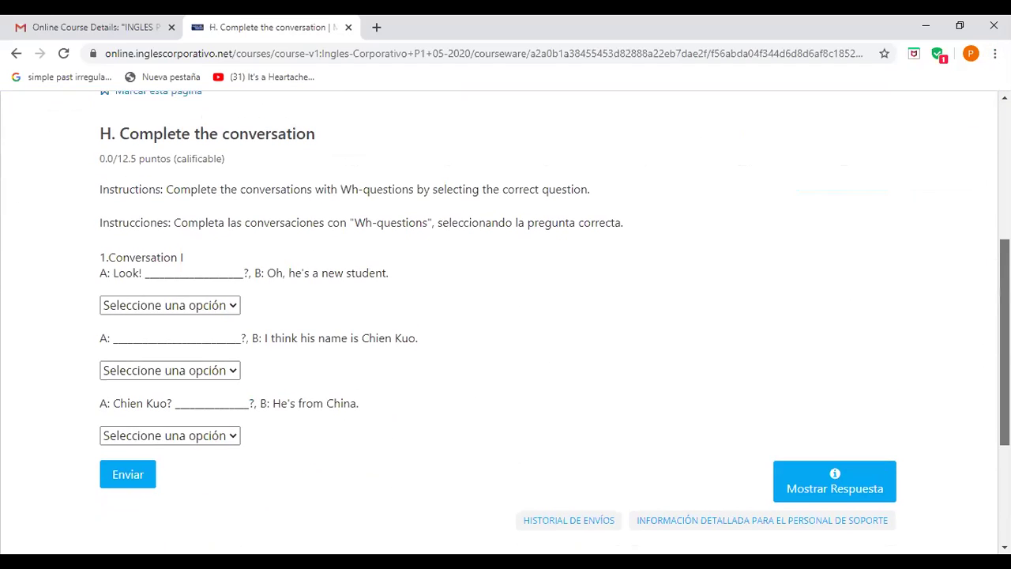
left_click(234, 312)
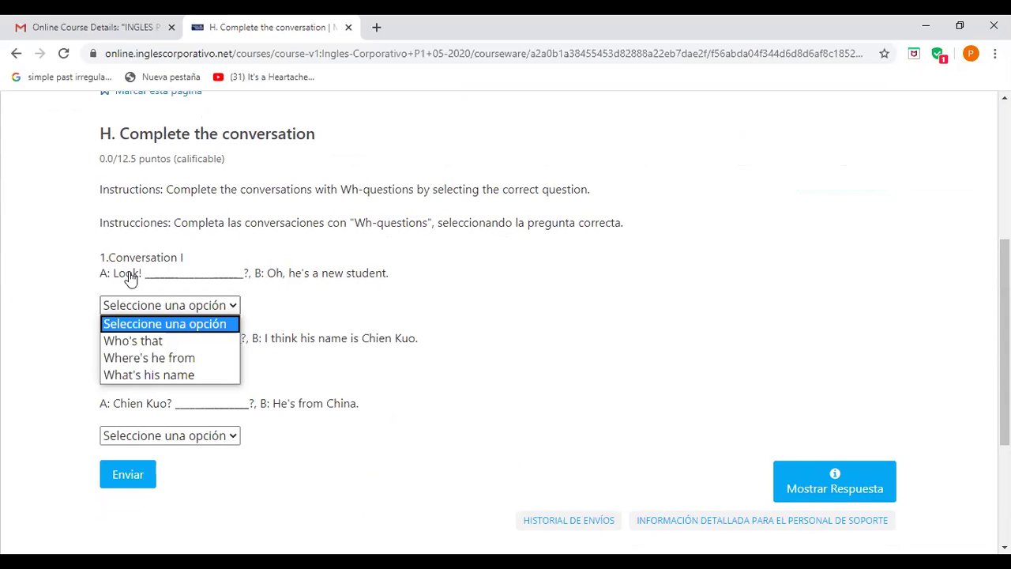
left_click(143, 342)
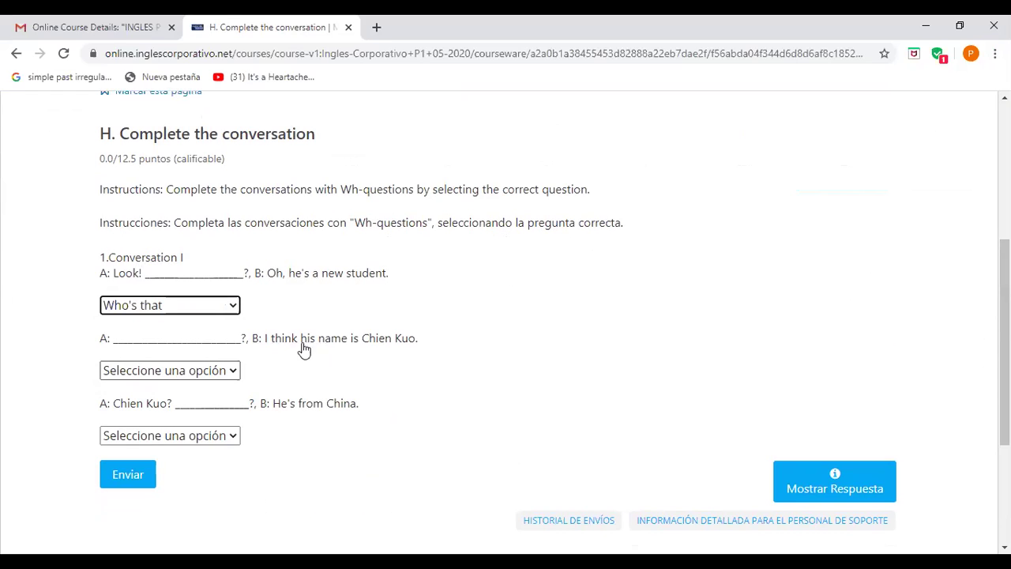
left_click(236, 371)
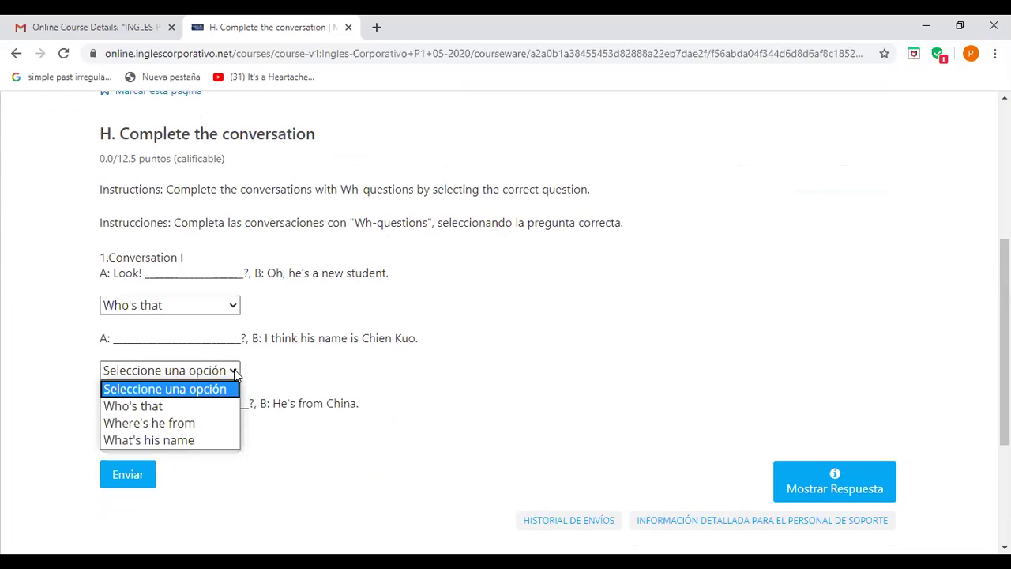
left_click(212, 440)
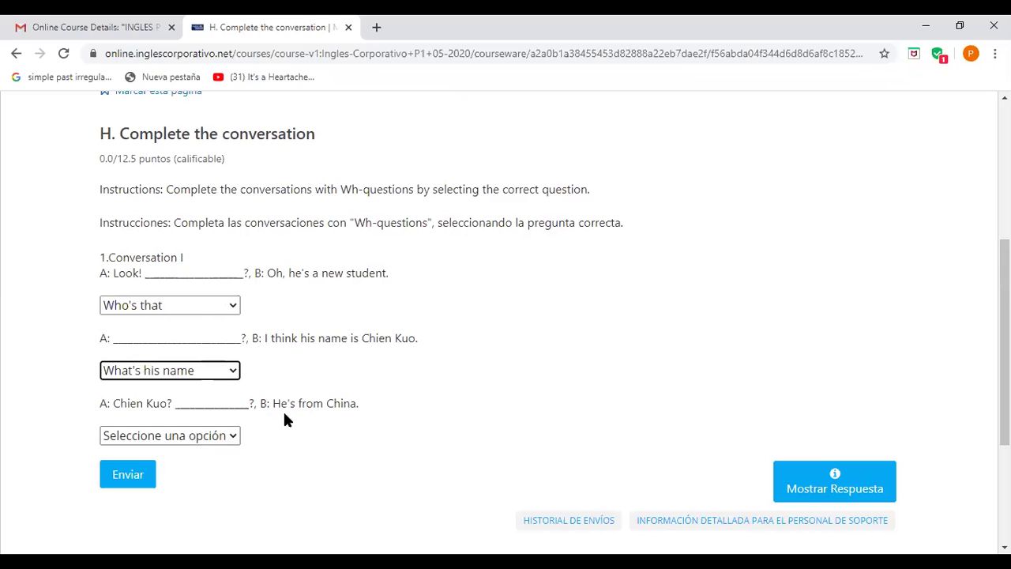
- Complete the last blank of section H with "Where's he from" and continue to the unit after it
left_click(233, 440)
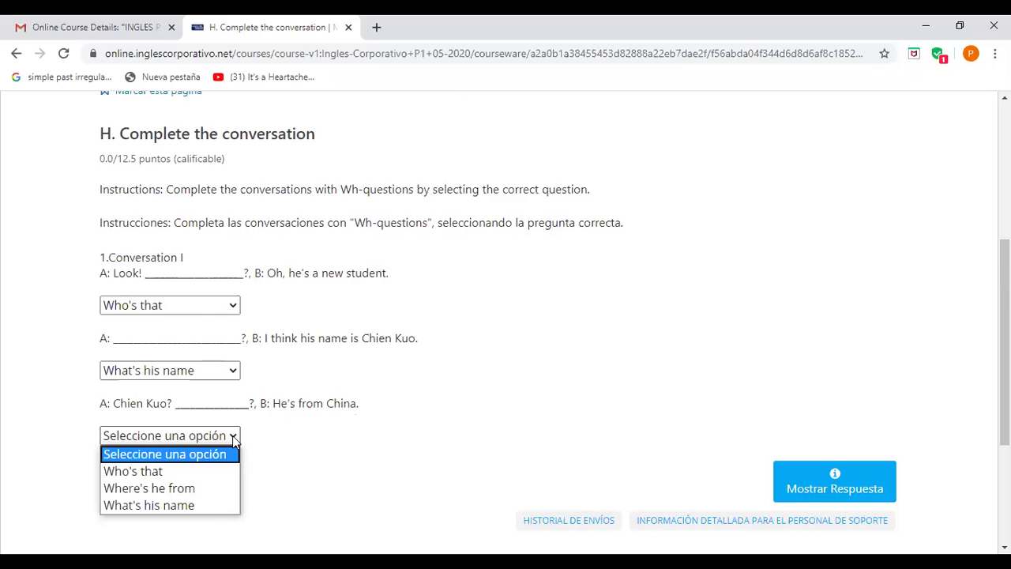
left_click(168, 487)
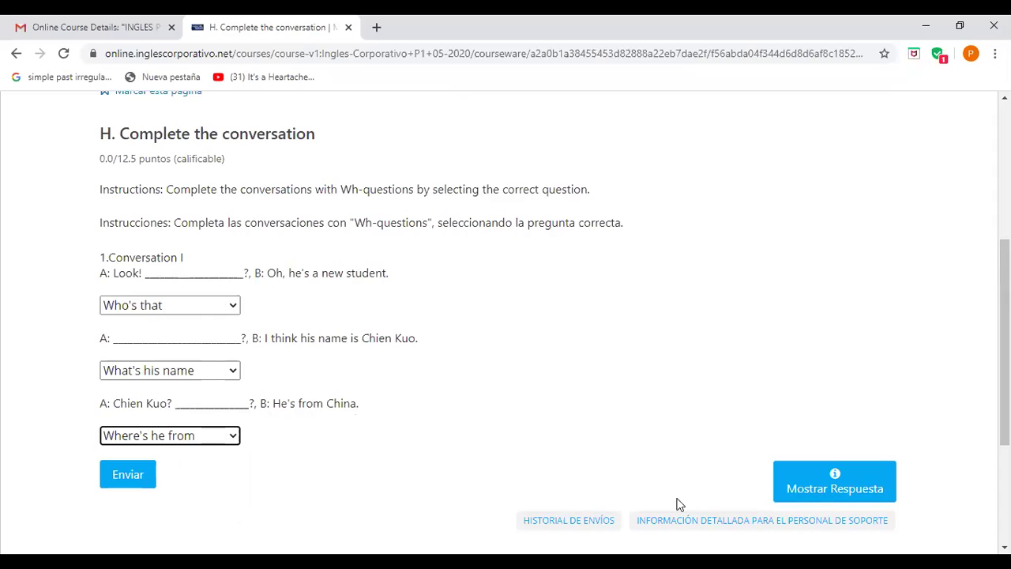
scroll(706, 521, "down", 2)
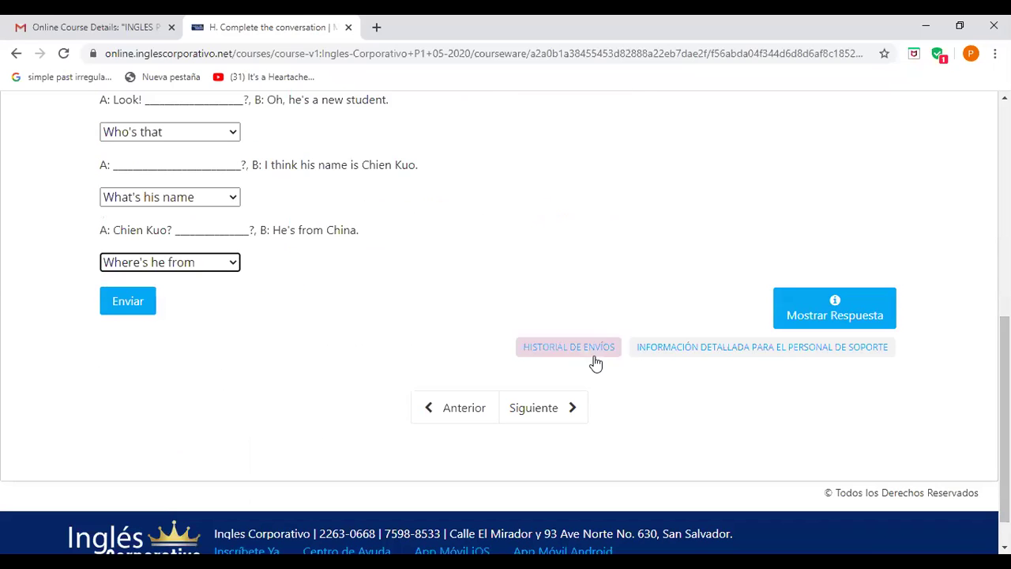
left_click(549, 408)
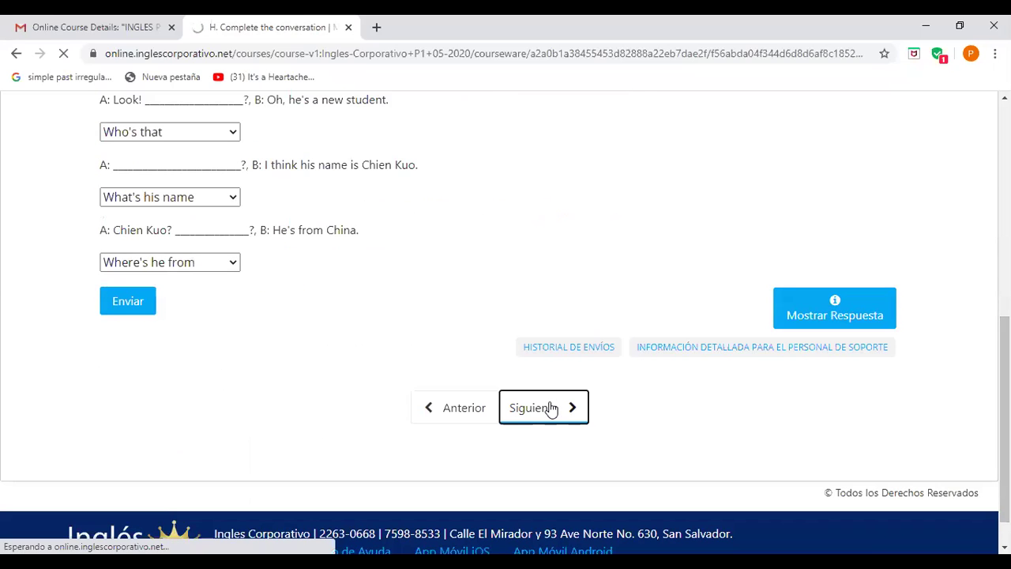